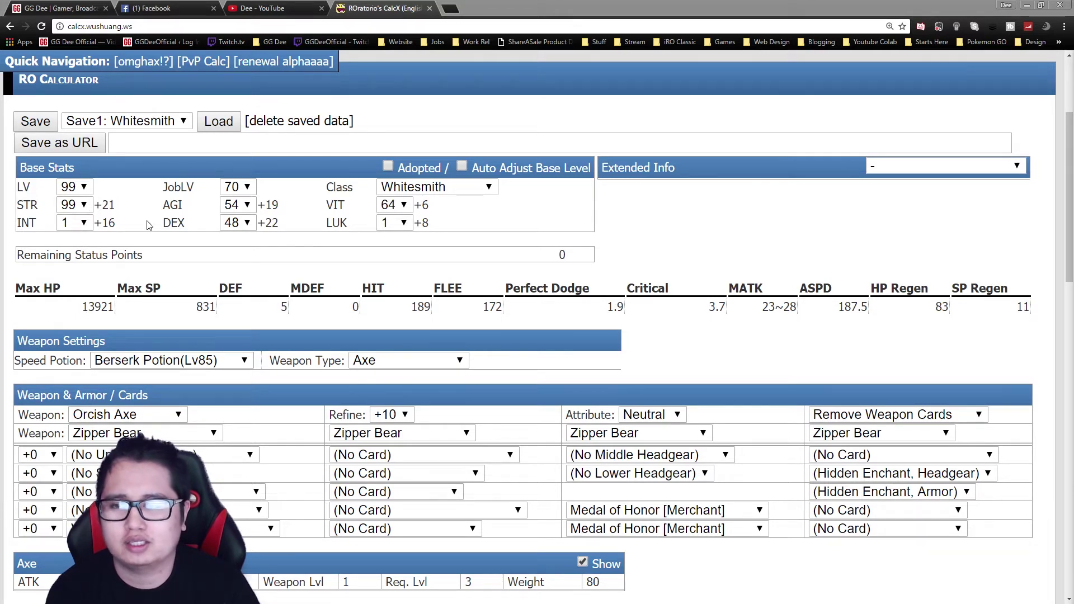
Examine the Whitesmith build's ASPD along with its equipment, skills, combat results and food settings
scroll(132, 224, down, 3)
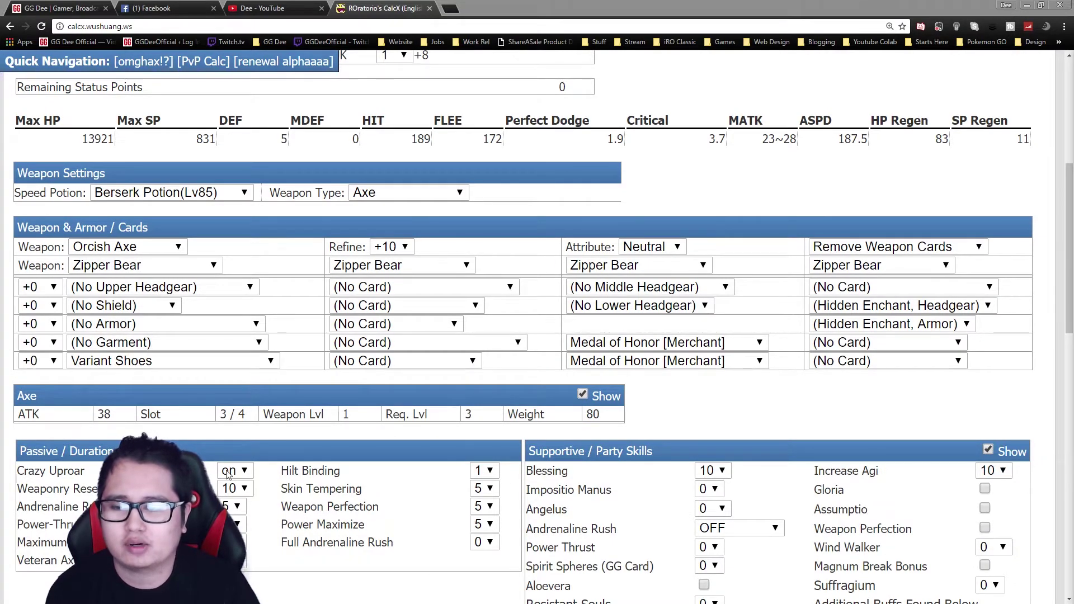
scroll(255, 486, up, 3)
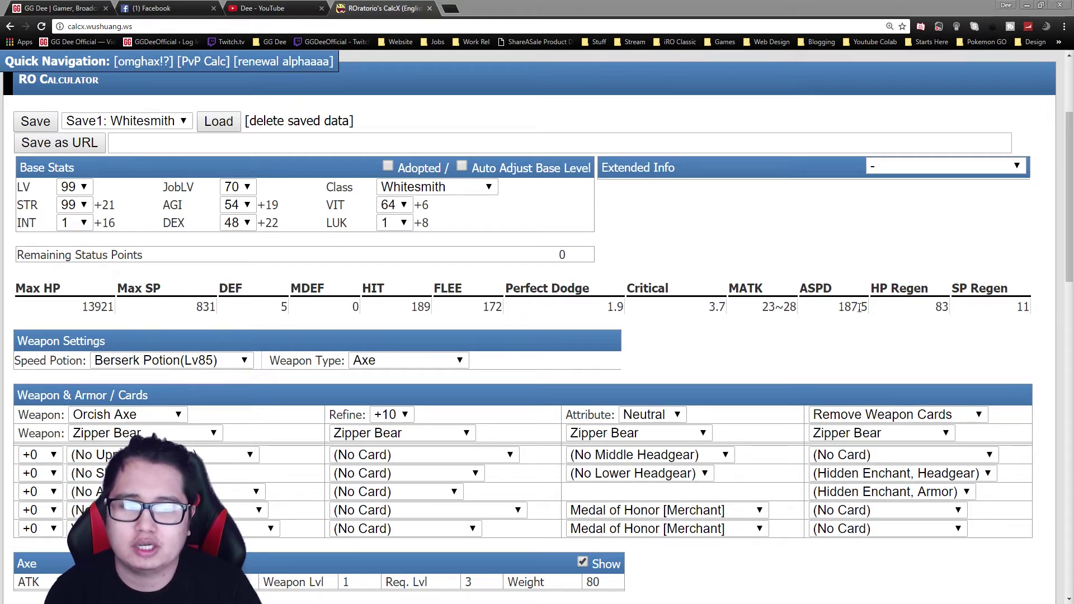
drag(837, 308, 860, 306)
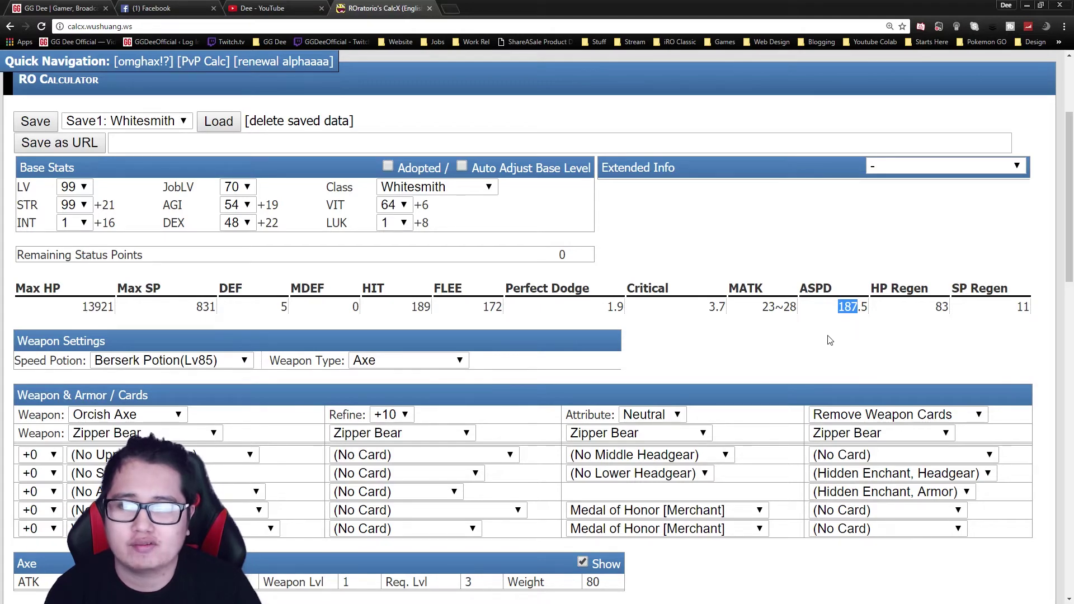
scroll(747, 322, down, 5)
scroll(764, 425, down, 10)
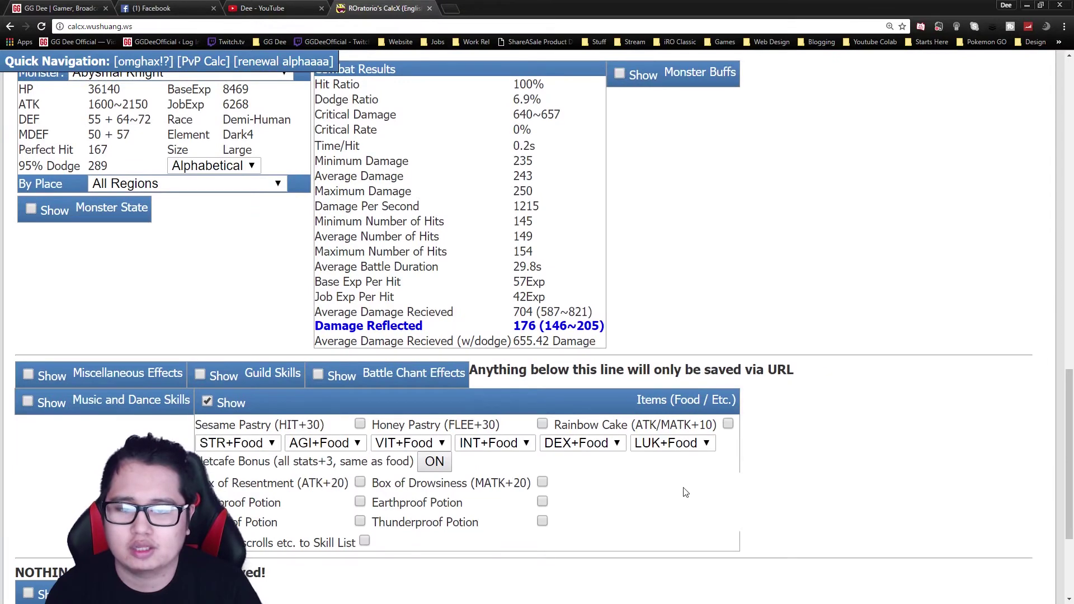
scroll(751, 488, up, 10)
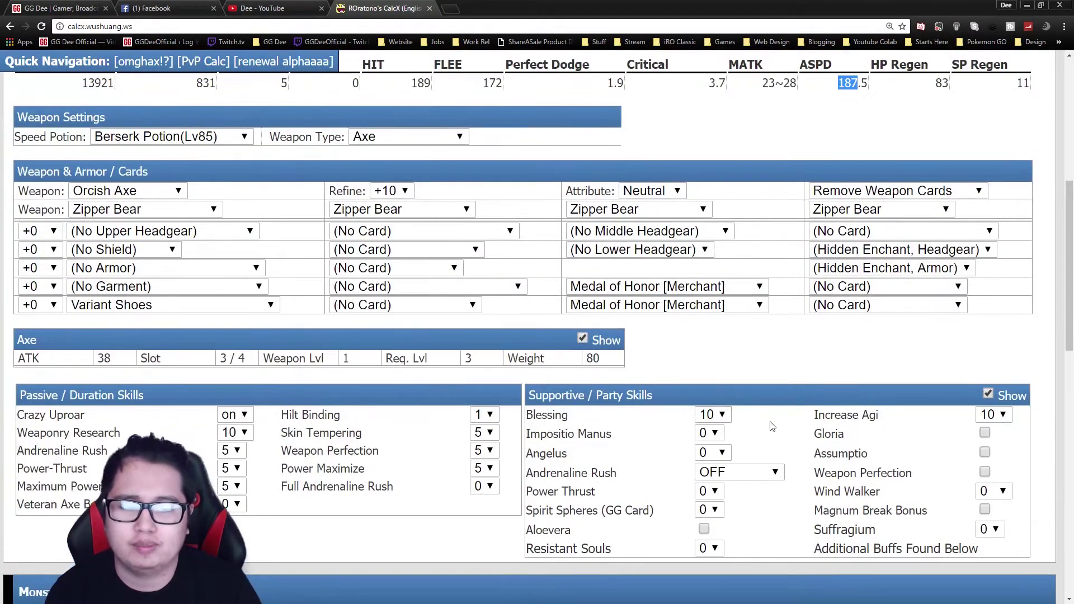
scroll(720, 420, up, 1)
scroll(721, 423, up, 3)
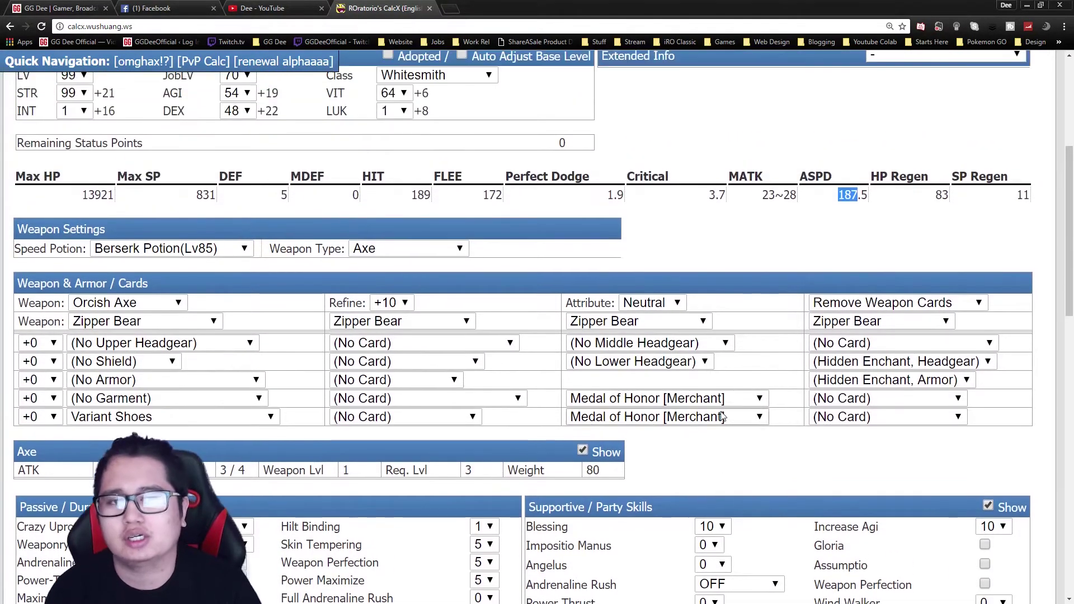
scroll(729, 373, up, 1)
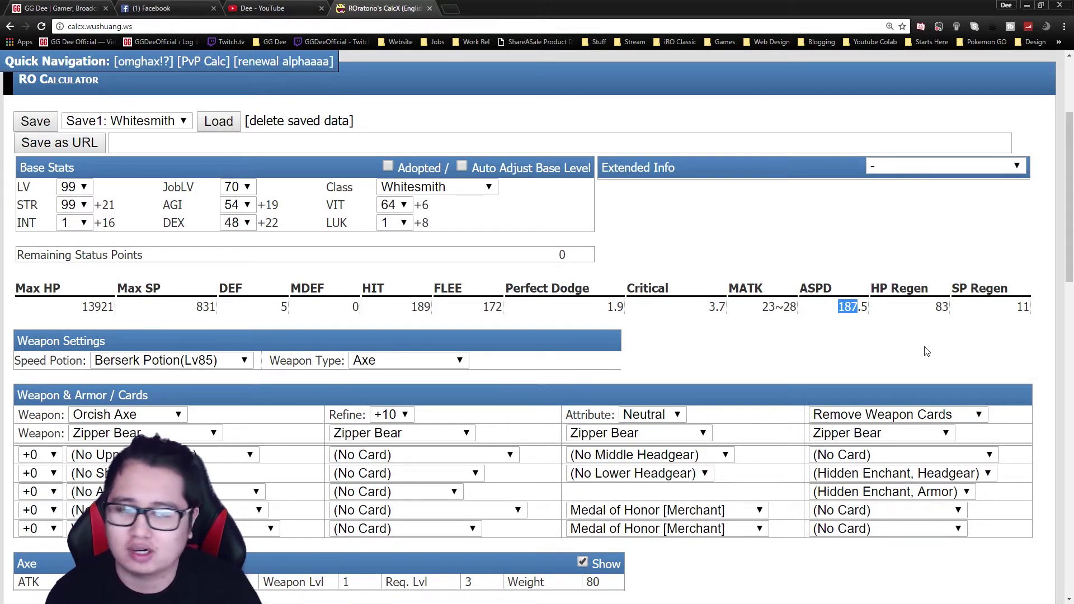
drag(841, 307, 864, 307)
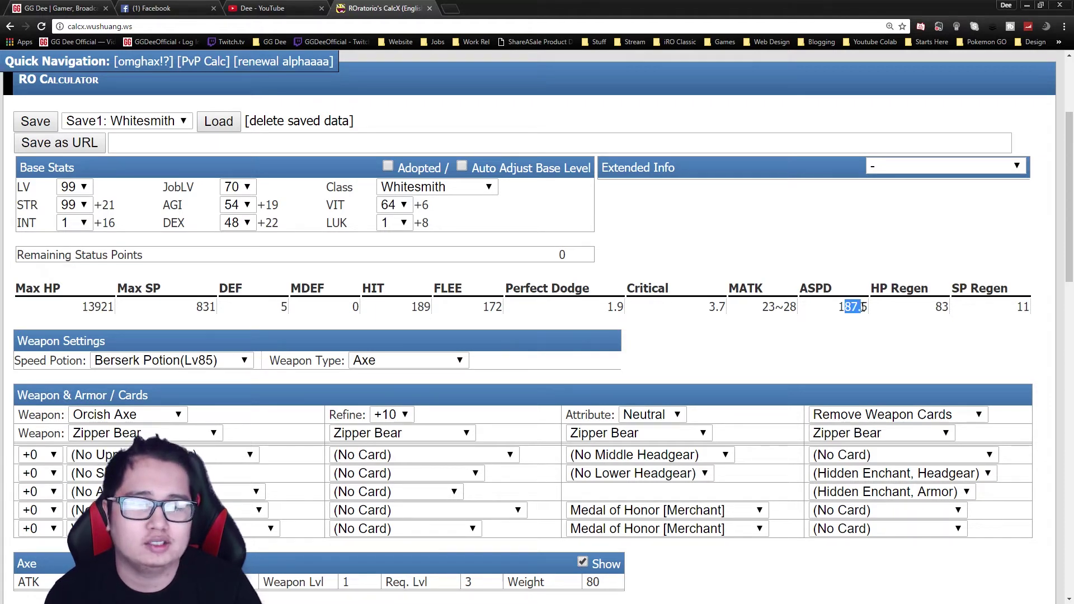
click(847, 319)
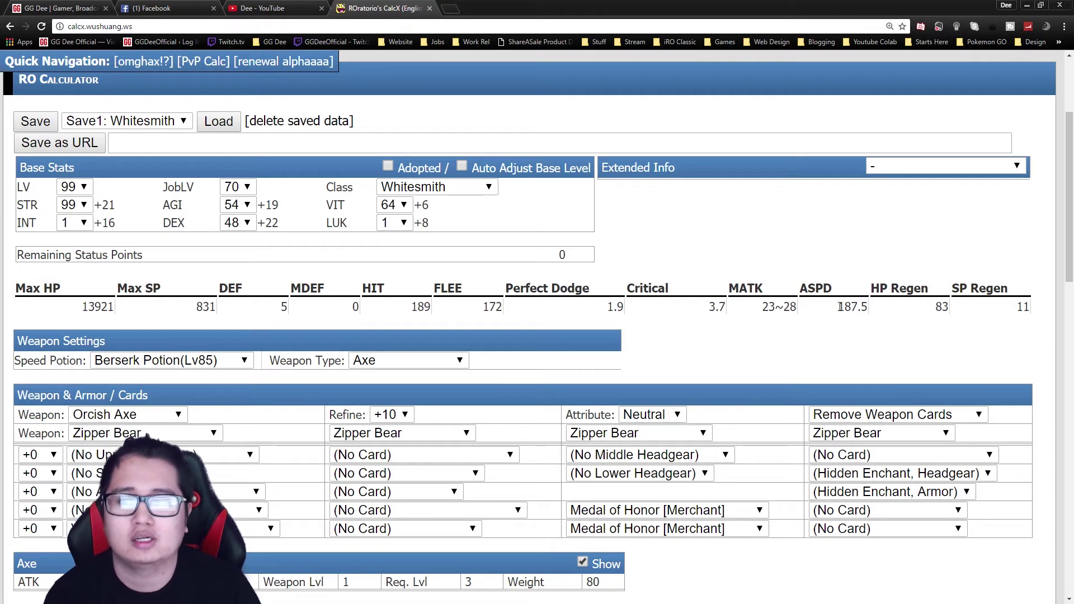
drag(840, 306, 859, 307)
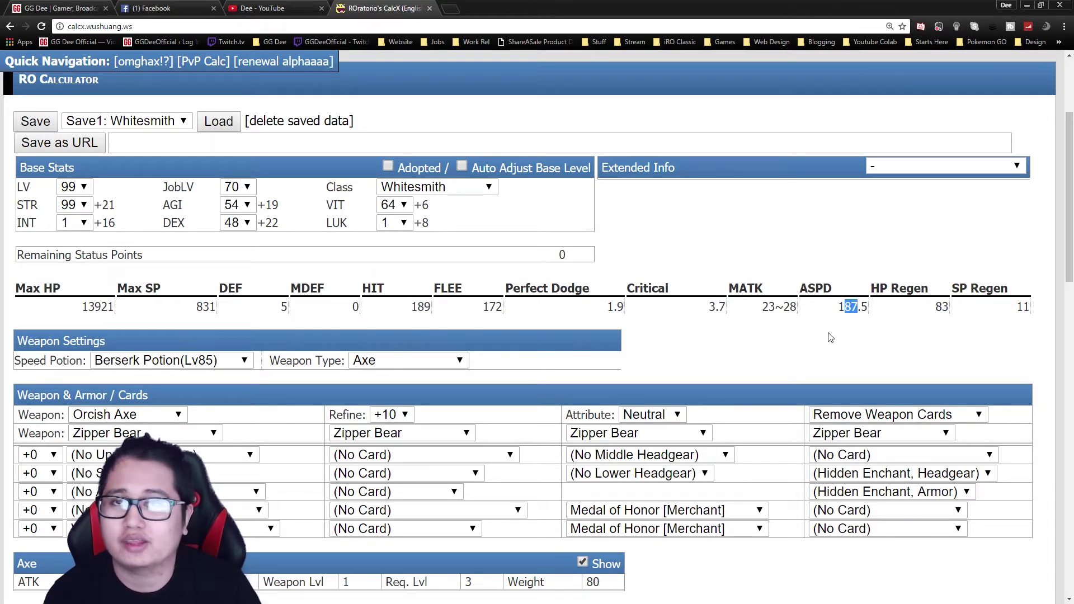
click(812, 327)
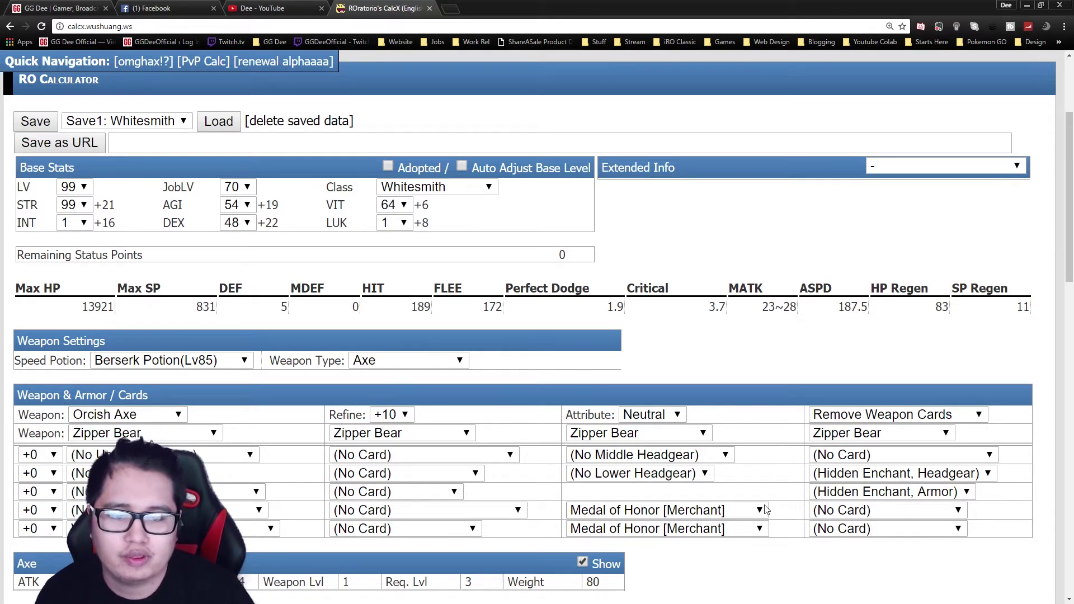
Look through the available footgear choices without changing the equipped Variant Shoes, and review the base stats and weapon
scroll(767, 504, down, 1)
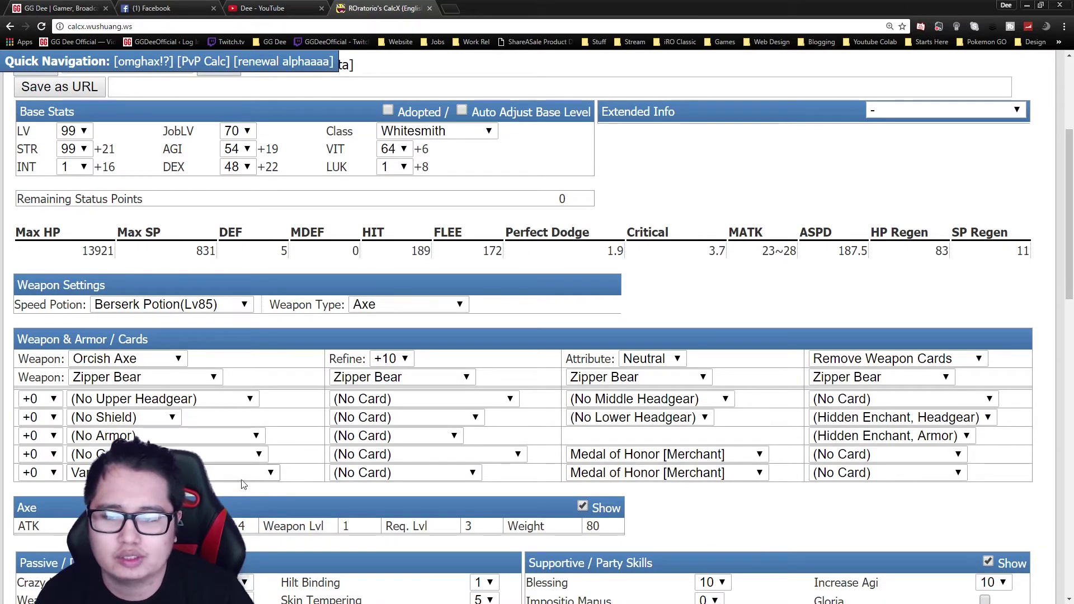
click(224, 475)
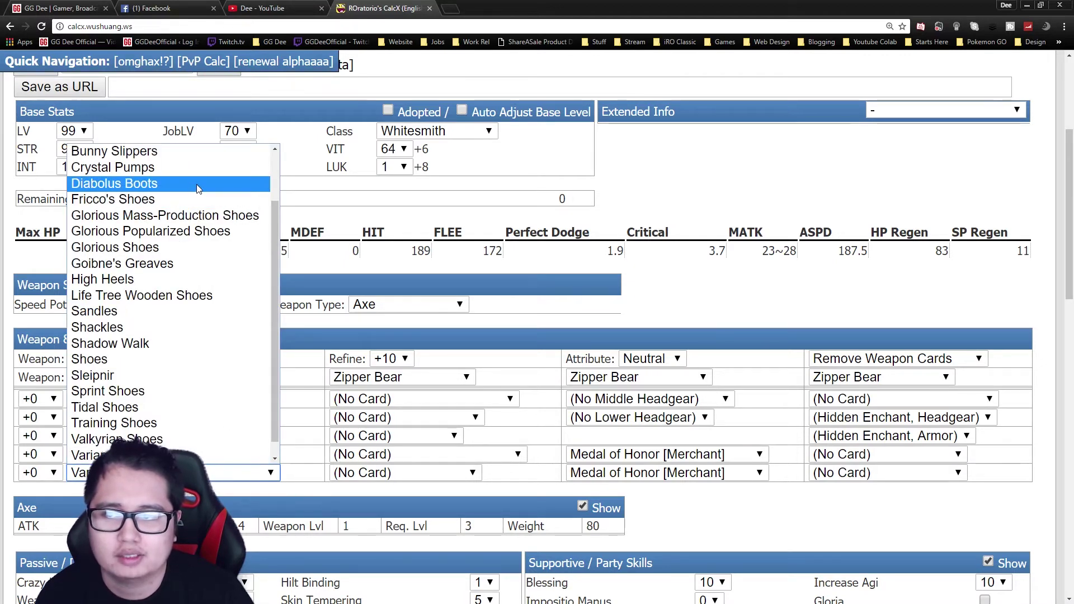
click(263, 474)
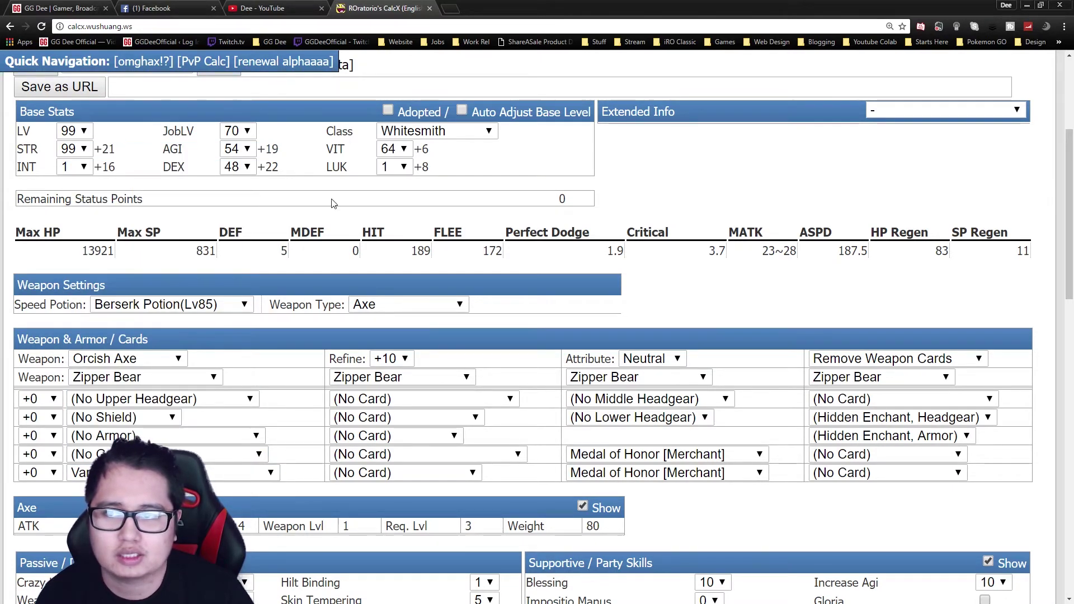
scroll(334, 204, up, 1)
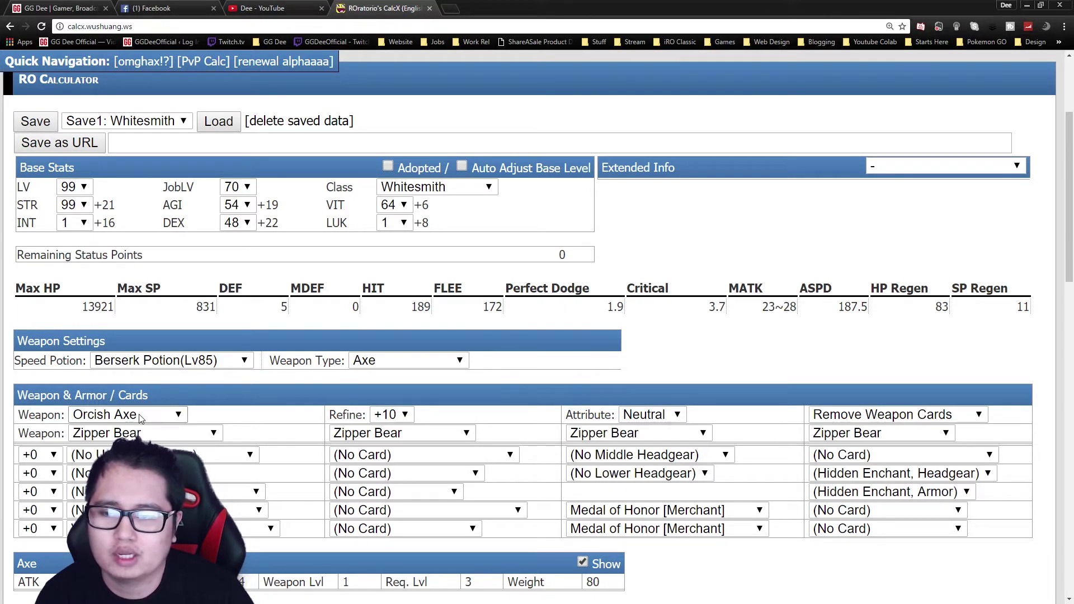
scroll(140, 420, down, 1)
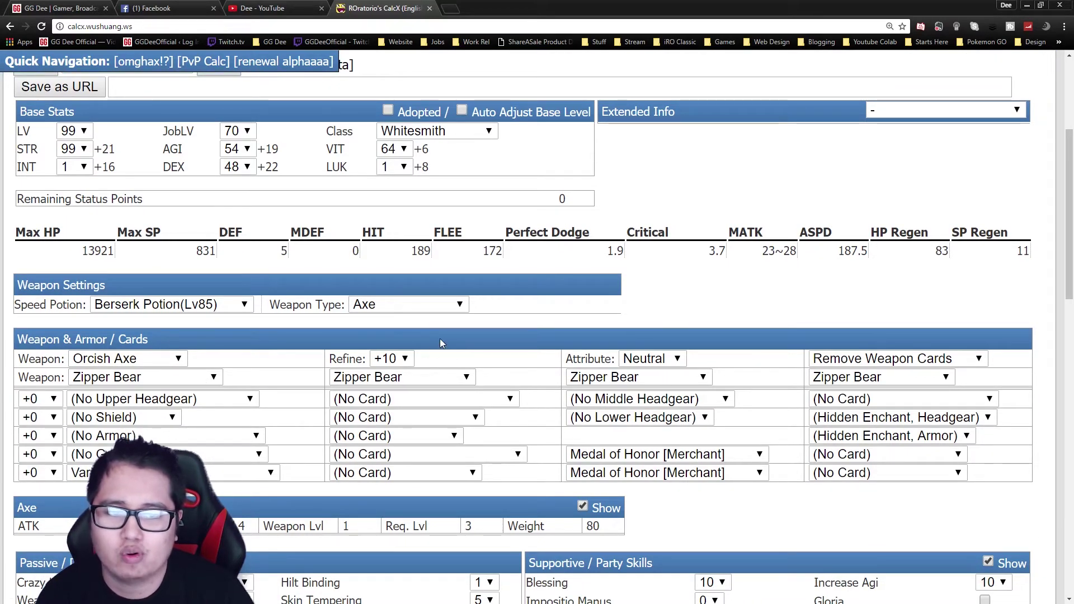
scroll(848, 381, down, 2)
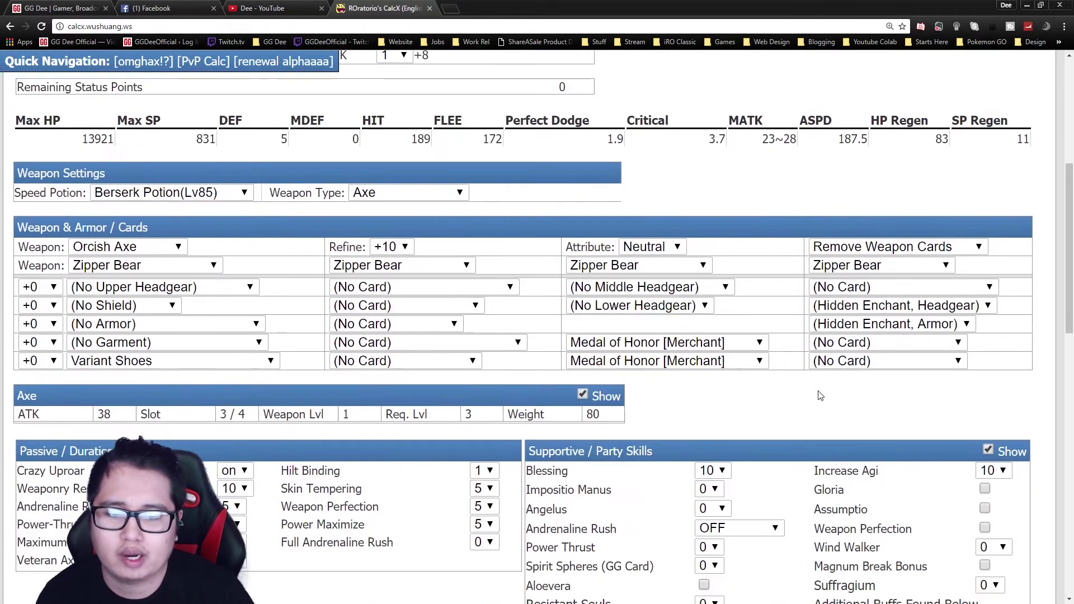
Switch the fourth weapon card to Zenorc and back to Zipper Bear, and read the Zipper Bear card's effects
click(848, 265)
click(873, 571)
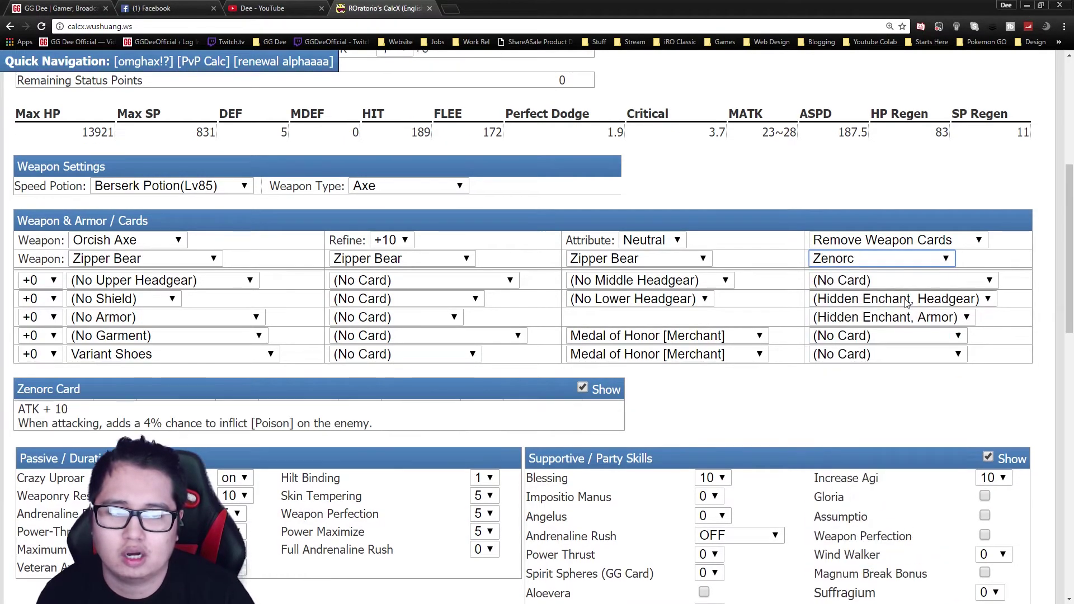
click(892, 259)
scroll(883, 532, down, 1)
click(878, 564)
scroll(686, 310, down, 3)
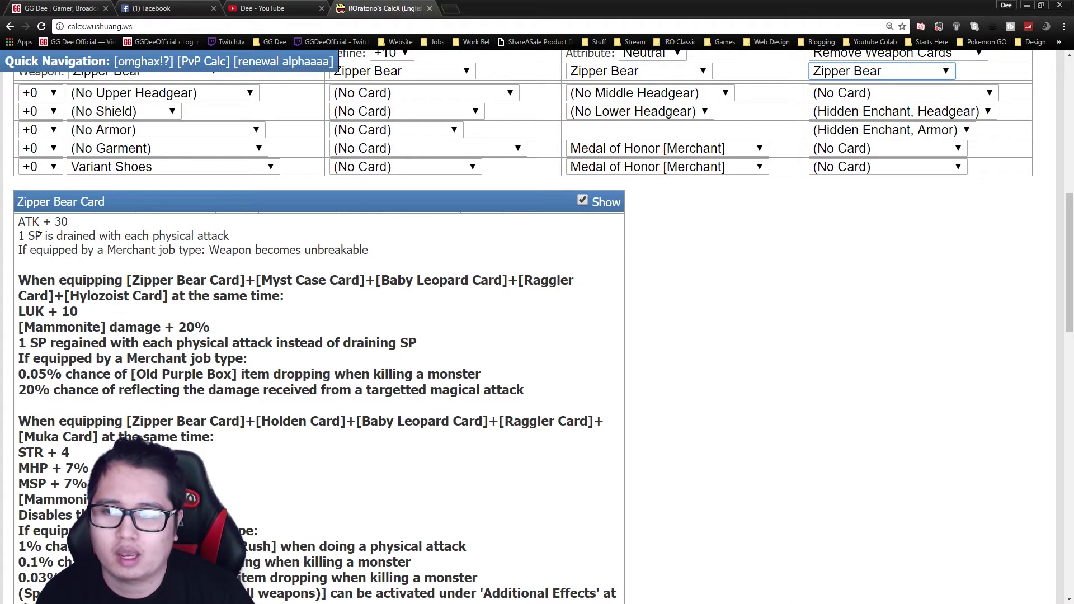
Load the saved build in slot Save2: Whitesmith
scroll(414, 354, up, 6)
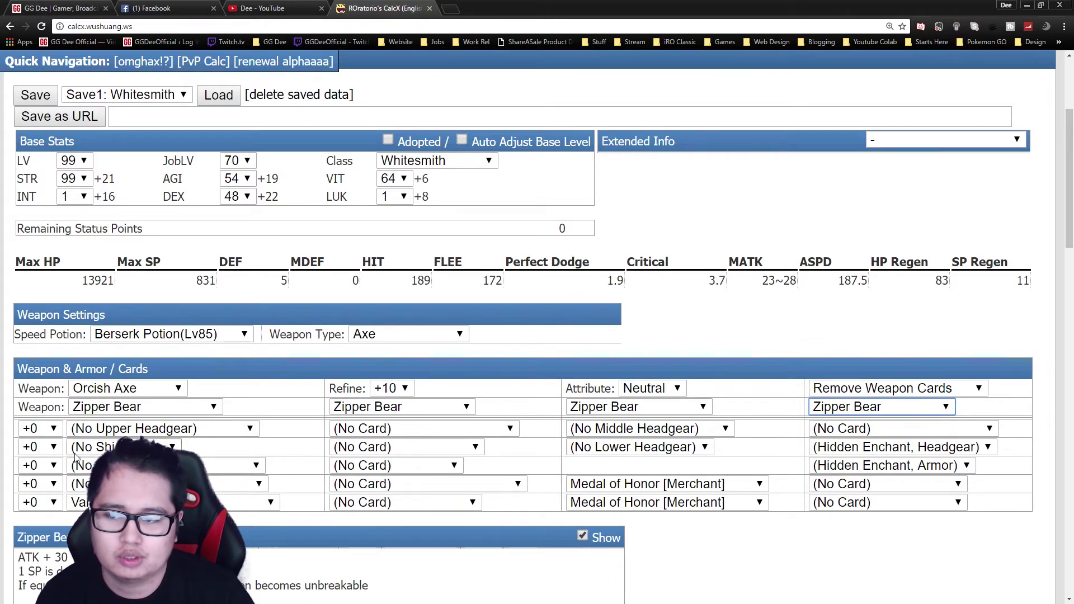
scroll(258, 198, up, 2)
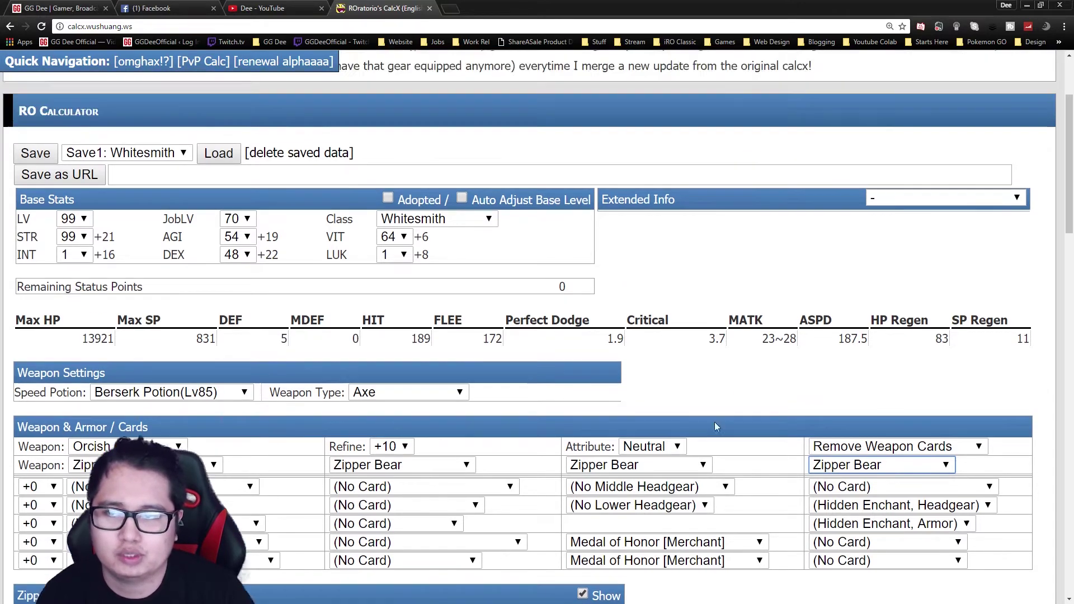
scroll(258, 199, down, 1)
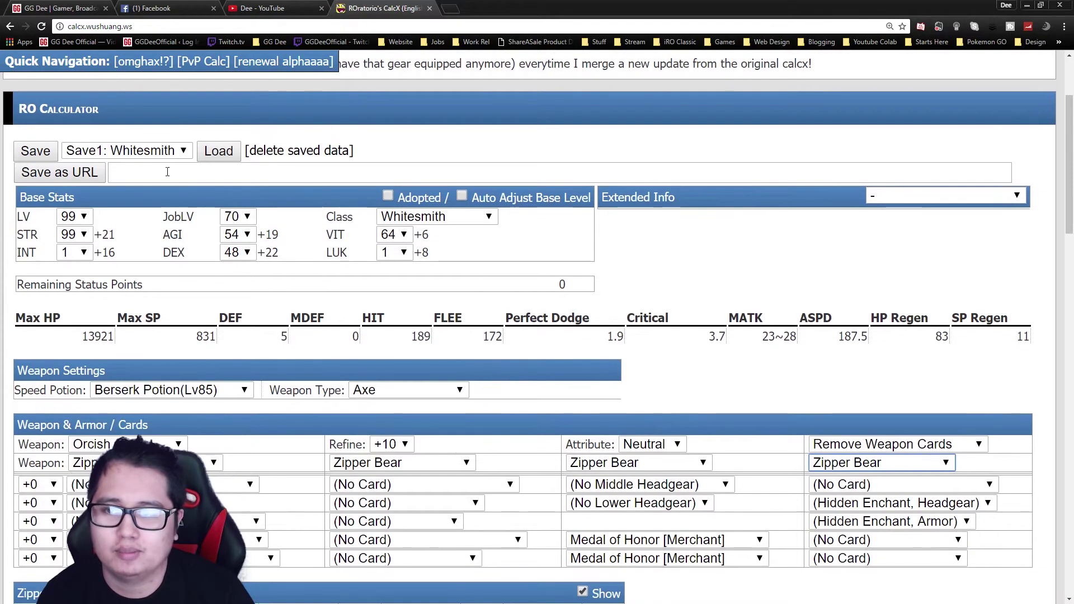
click(143, 150)
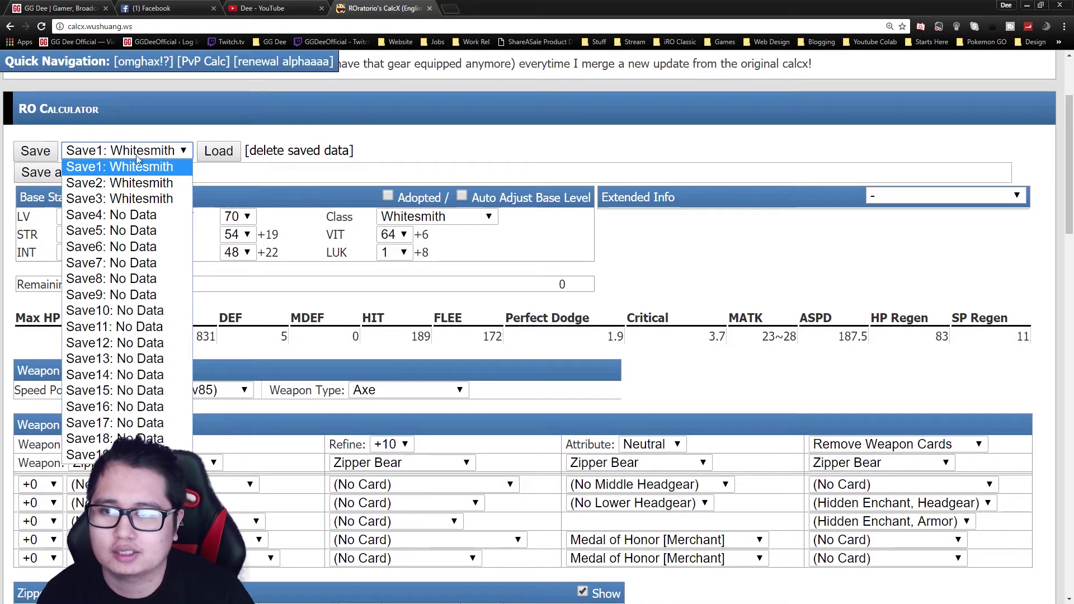
click(219, 152)
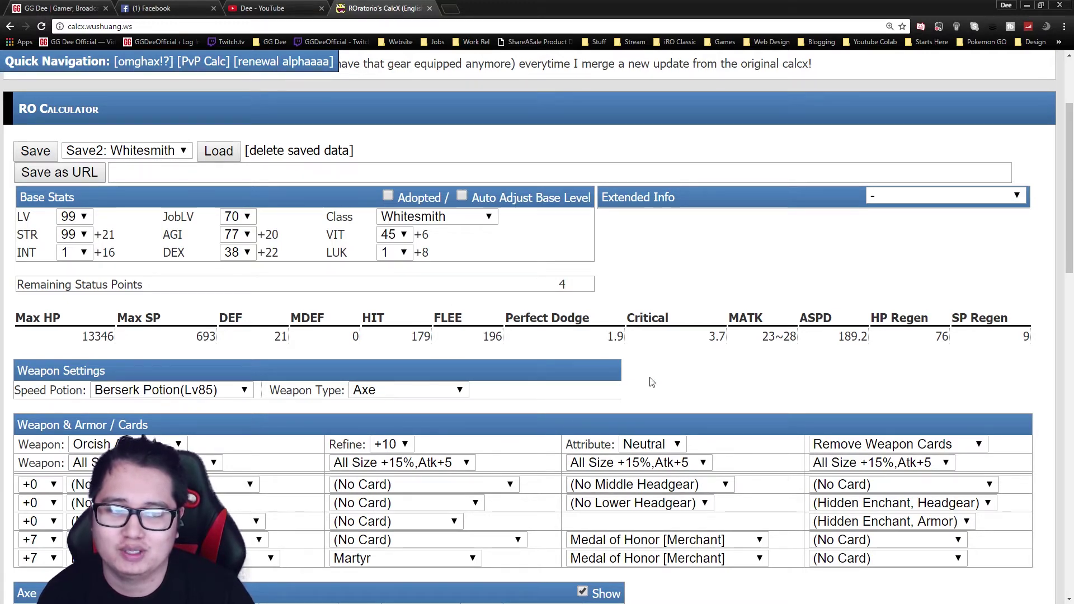
Set the AGI food bonus to +10 and check the build's ASPD
scroll(579, 348, down, 2)
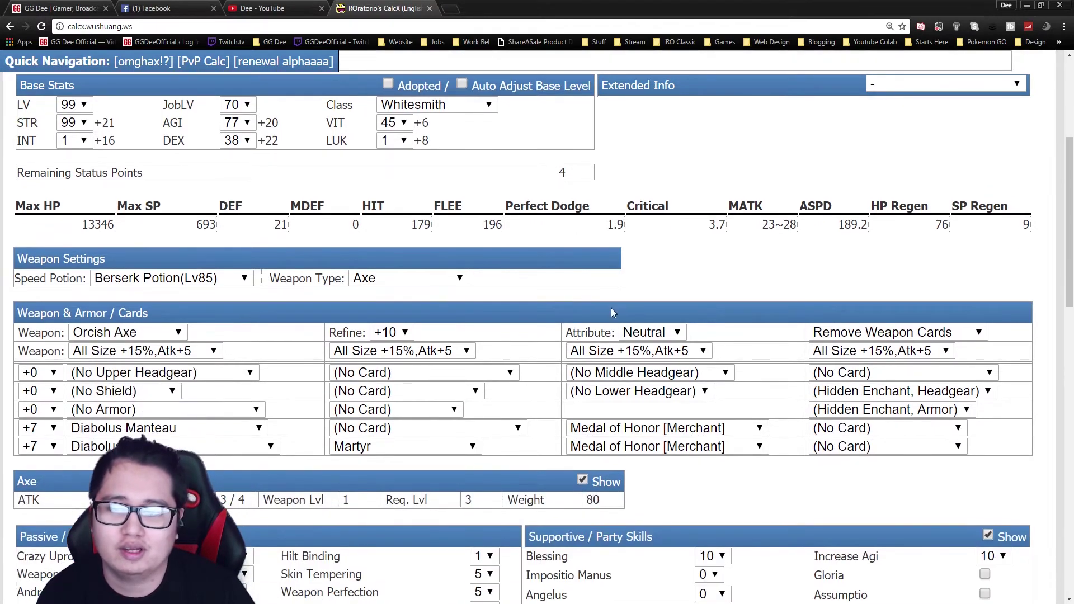
scroll(547, 307, down, 15)
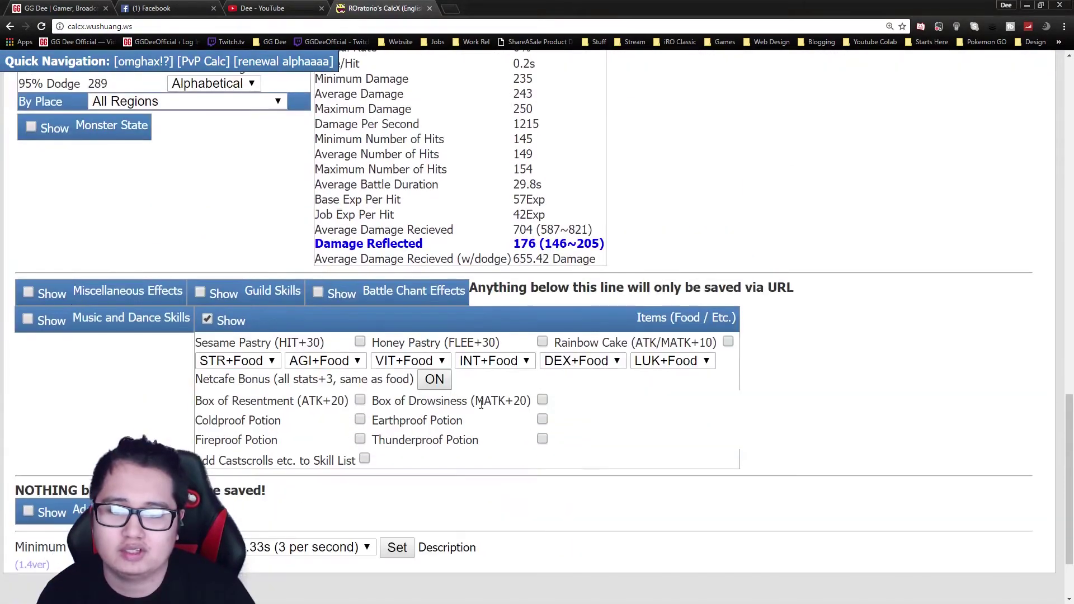
click(315, 361)
click(319, 537)
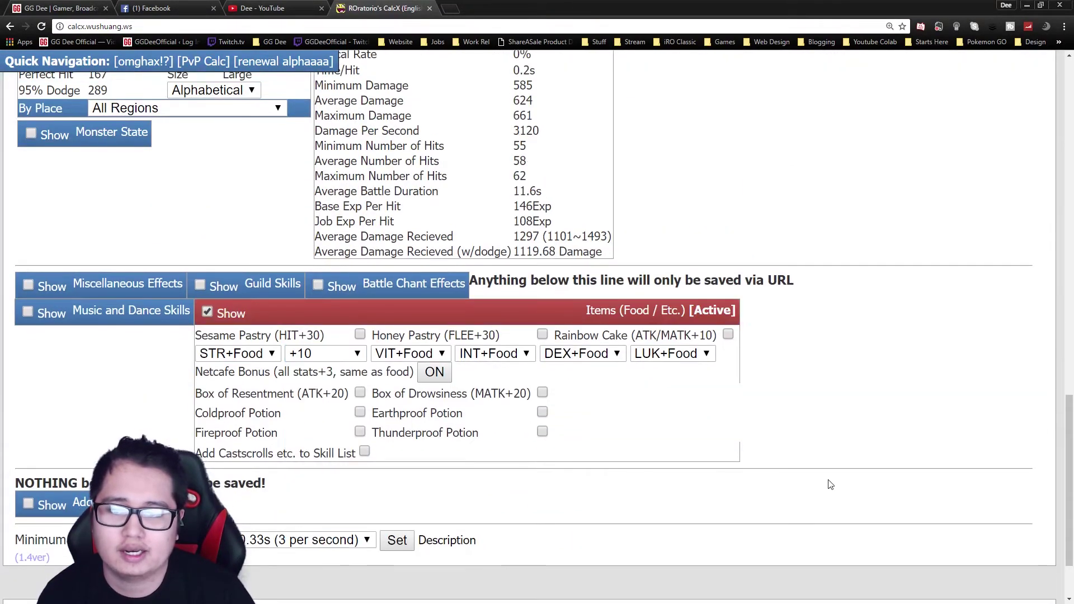
scroll(831, 489, up, 5)
scroll(834, 492, up, 12)
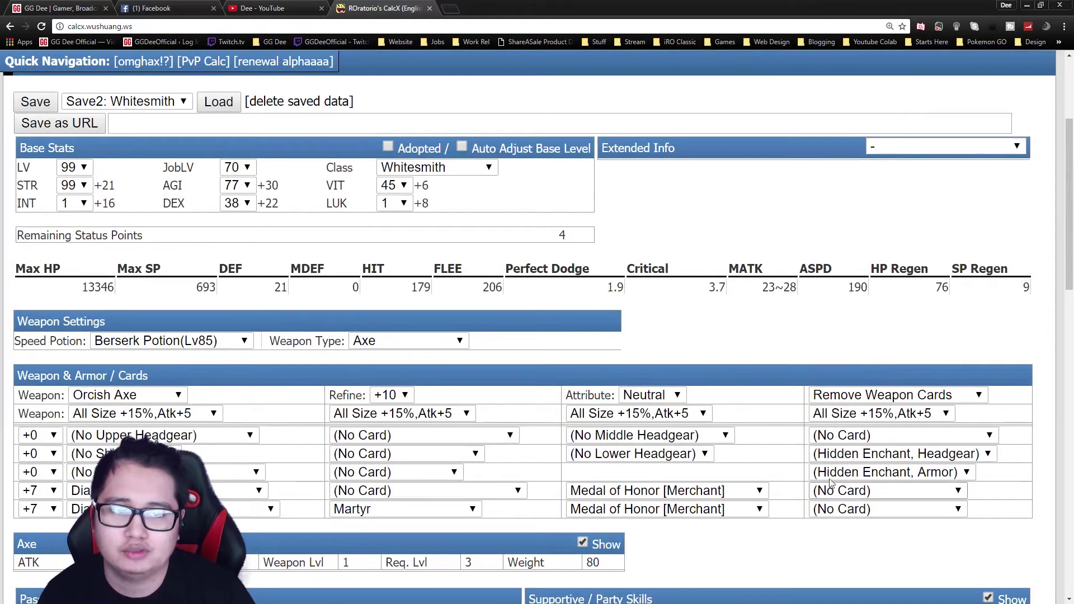
double_click(857, 288)
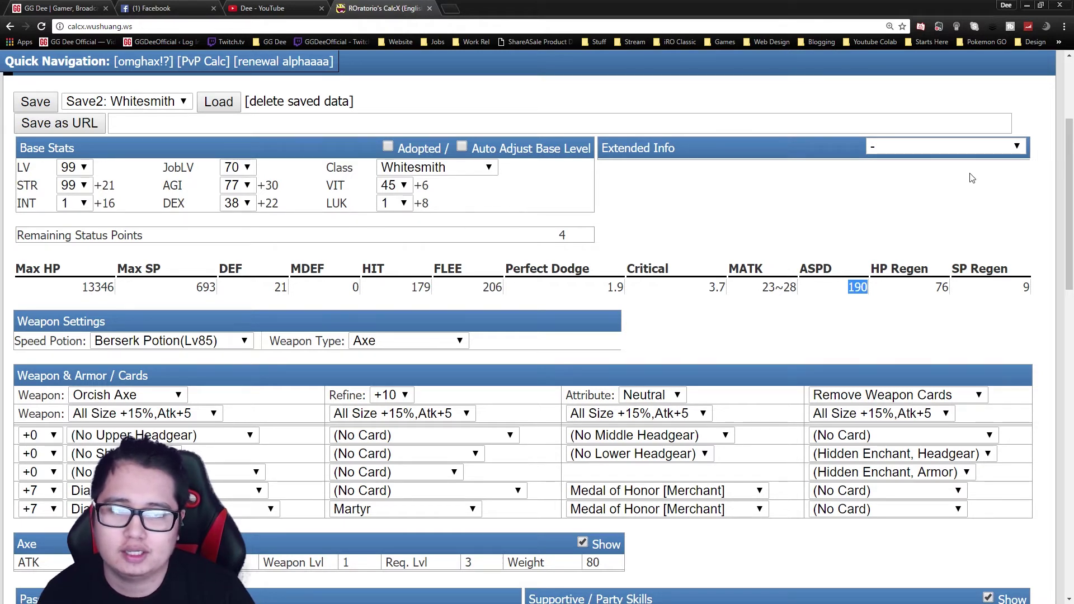
click(973, 147)
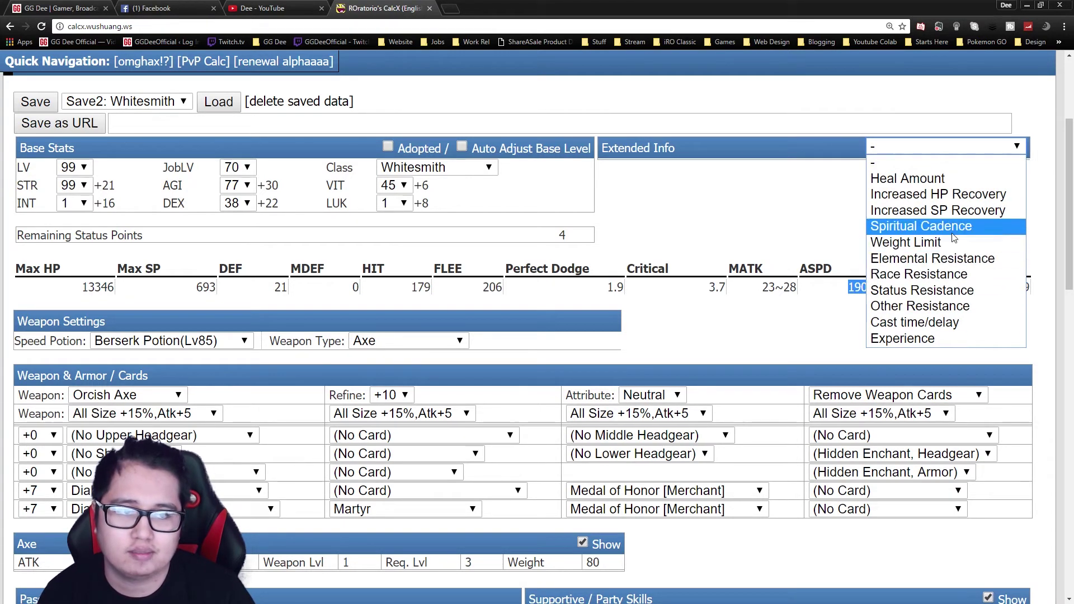
click(541, 390)
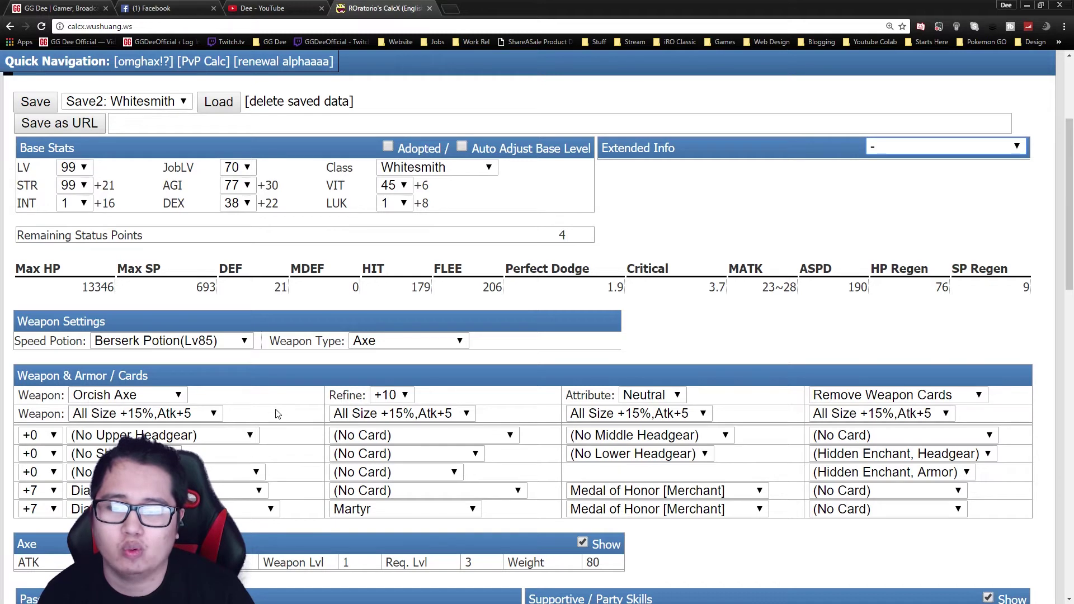
Change the weapon type to Dagger and equip a Combat Knife
click(413, 343)
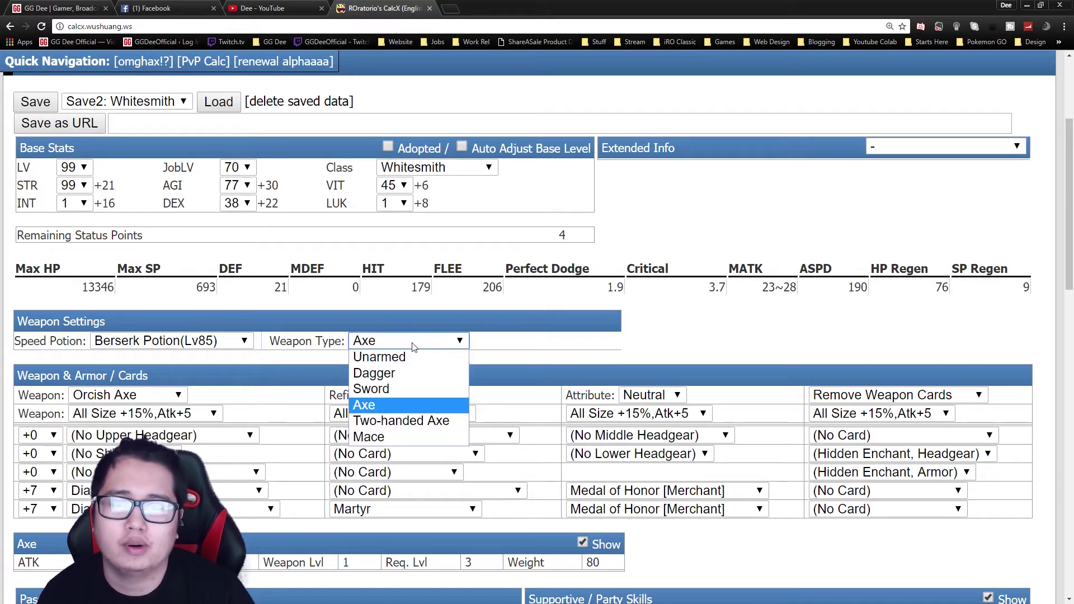
click(401, 371)
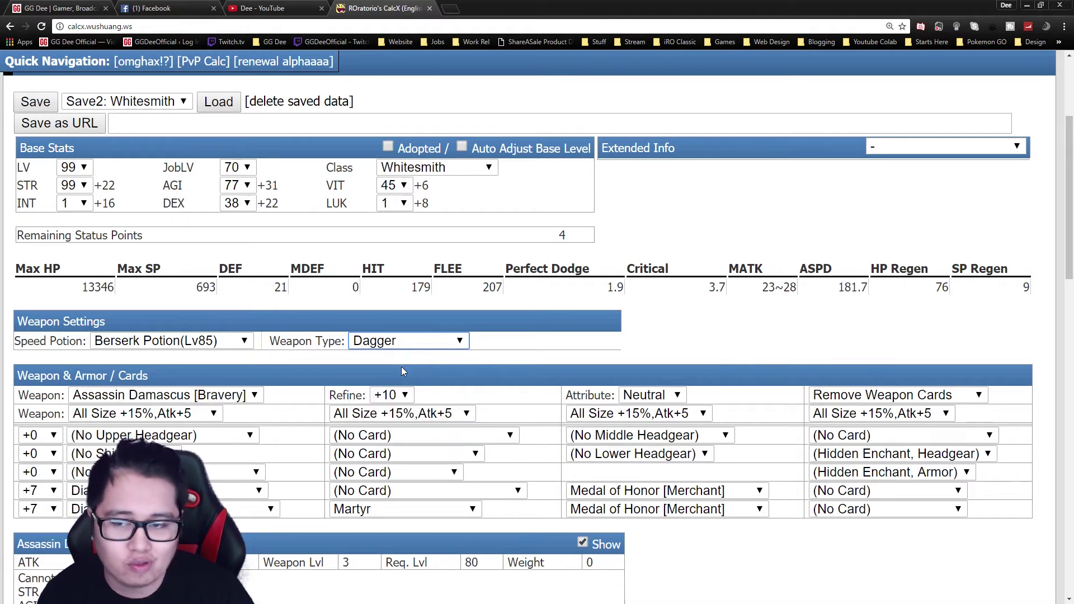
click(252, 395)
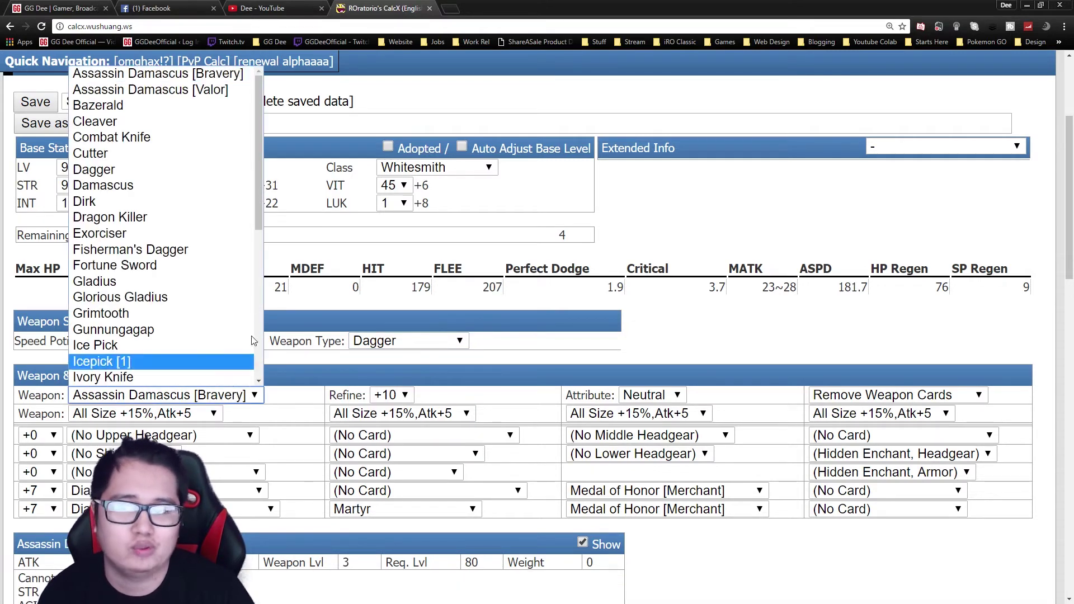
click(169, 136)
double_click(910, 395)
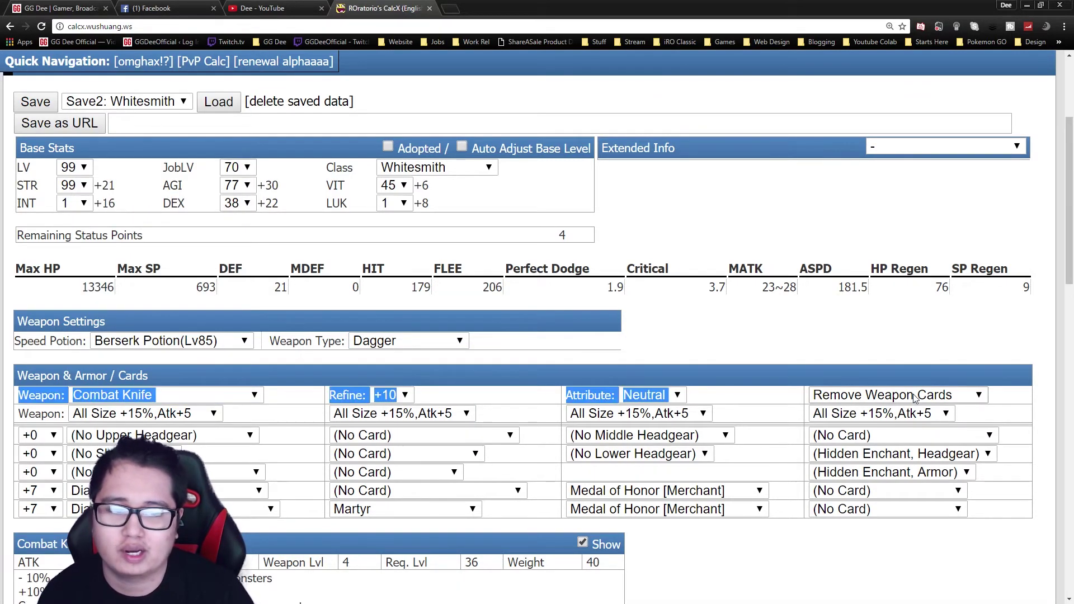
Remove all weapon cards from the Combat Knife using the card shortcuts and check the build's ASPD
click(910, 395)
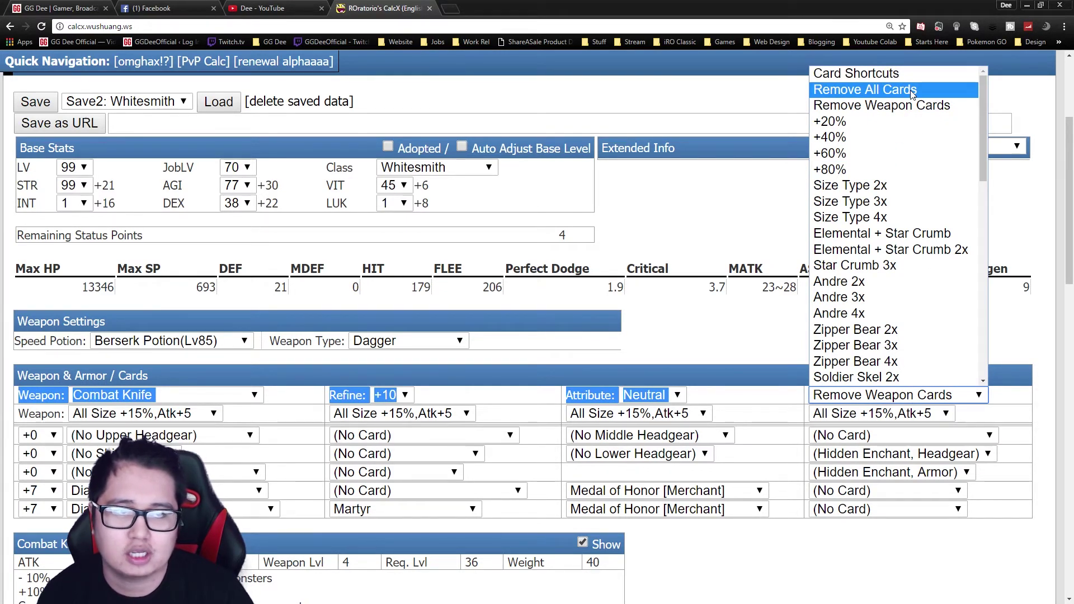
click(915, 106)
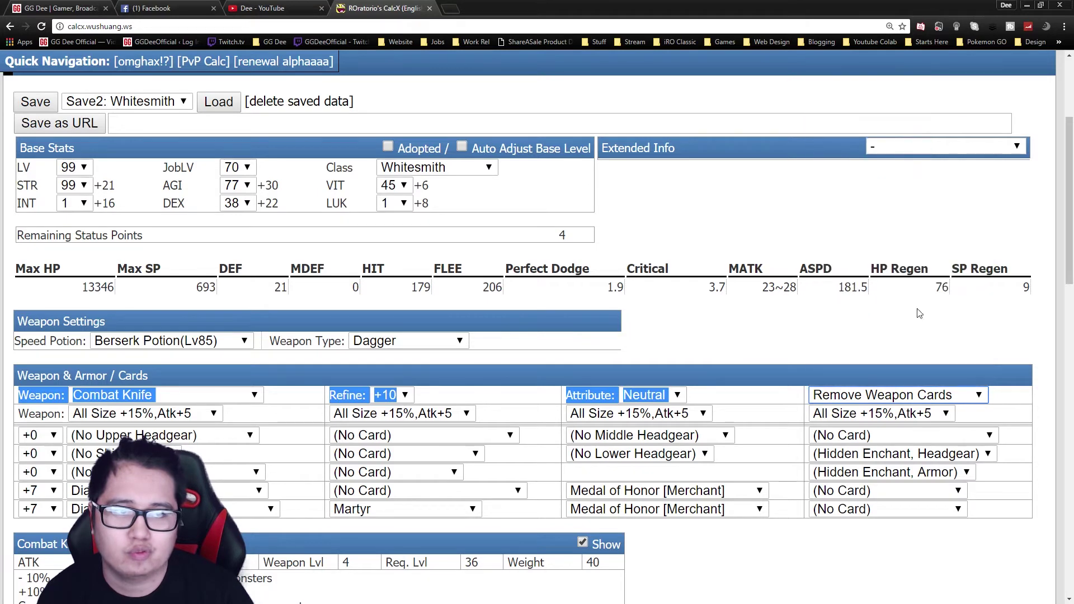
click(762, 337)
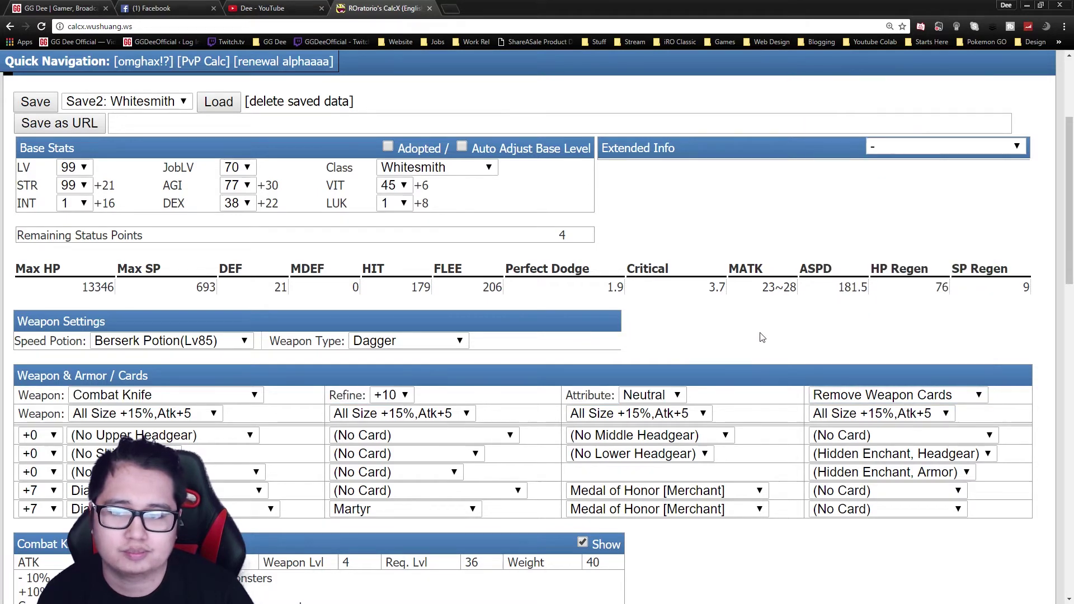
click(895, 395)
click(864, 75)
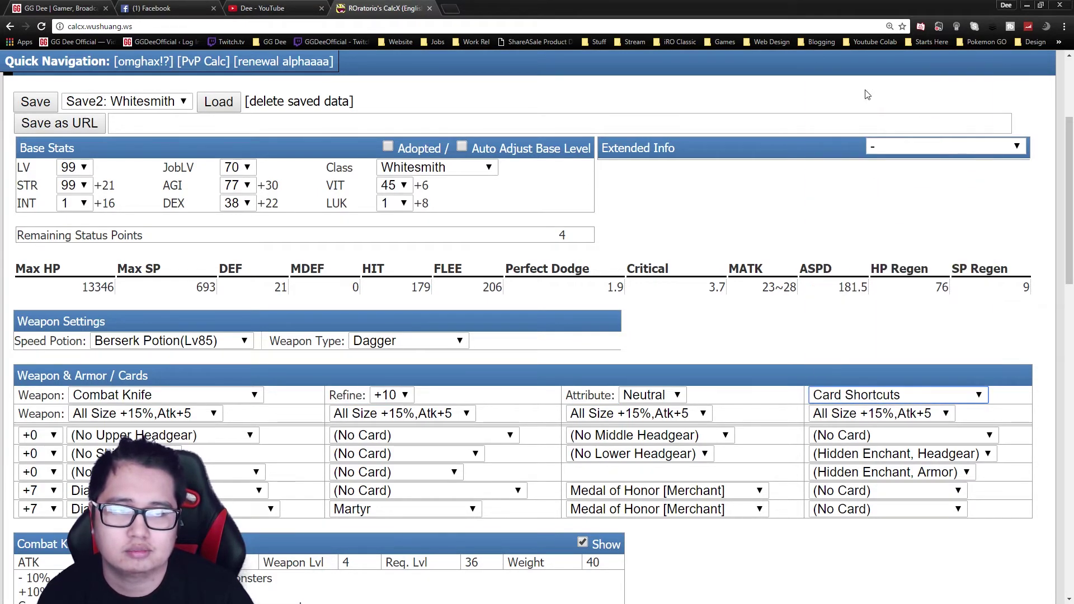
click(914, 396)
click(916, 107)
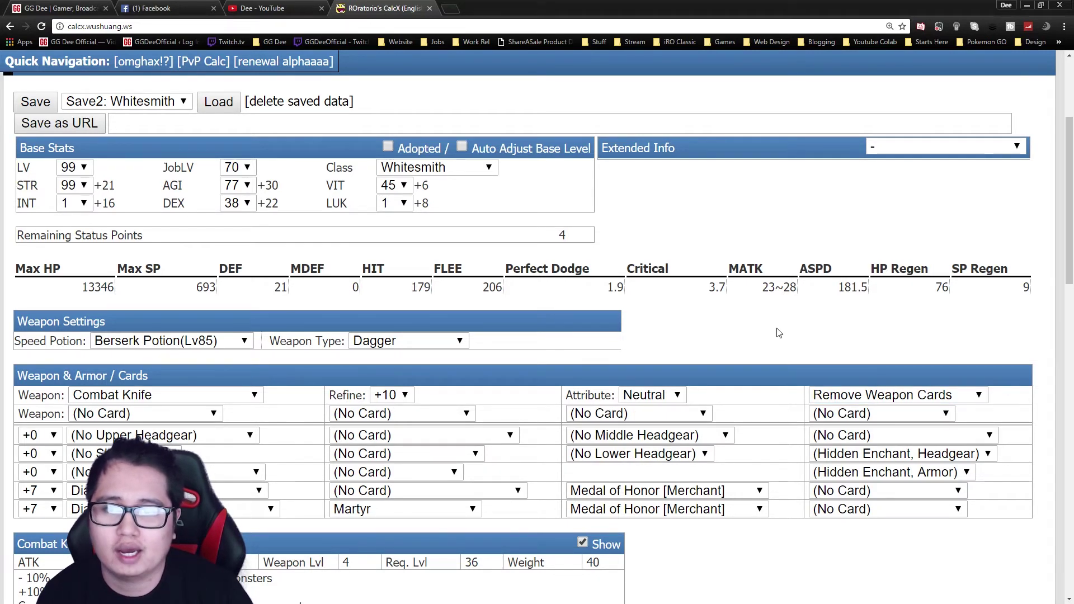
double_click(844, 287)
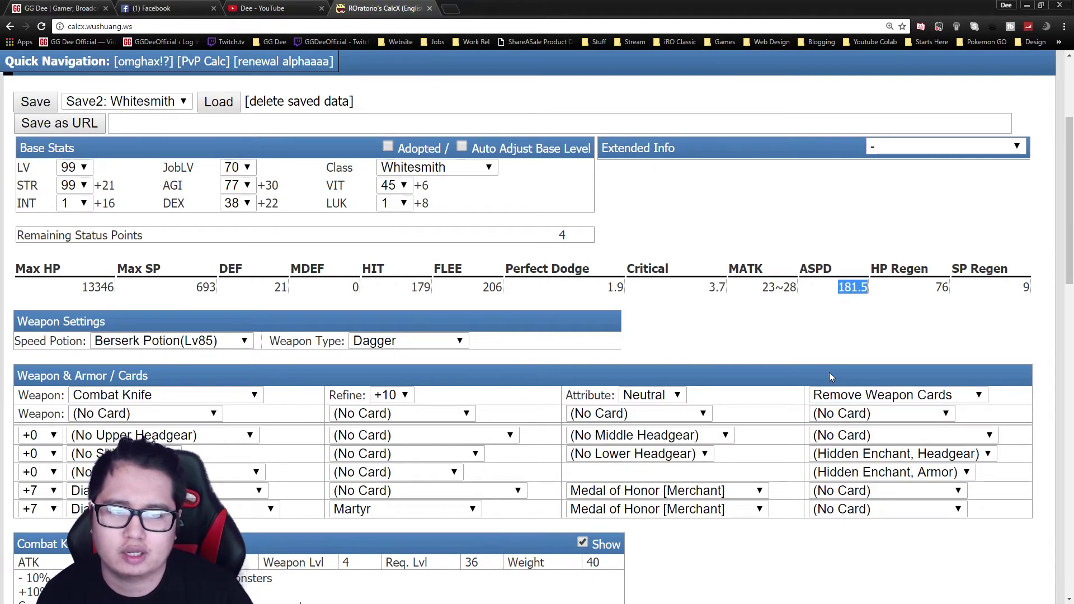
Set the Full Adrenaline Rush passive skill to 1 and check the resulting ASPD
scroll(828, 370, down, 3)
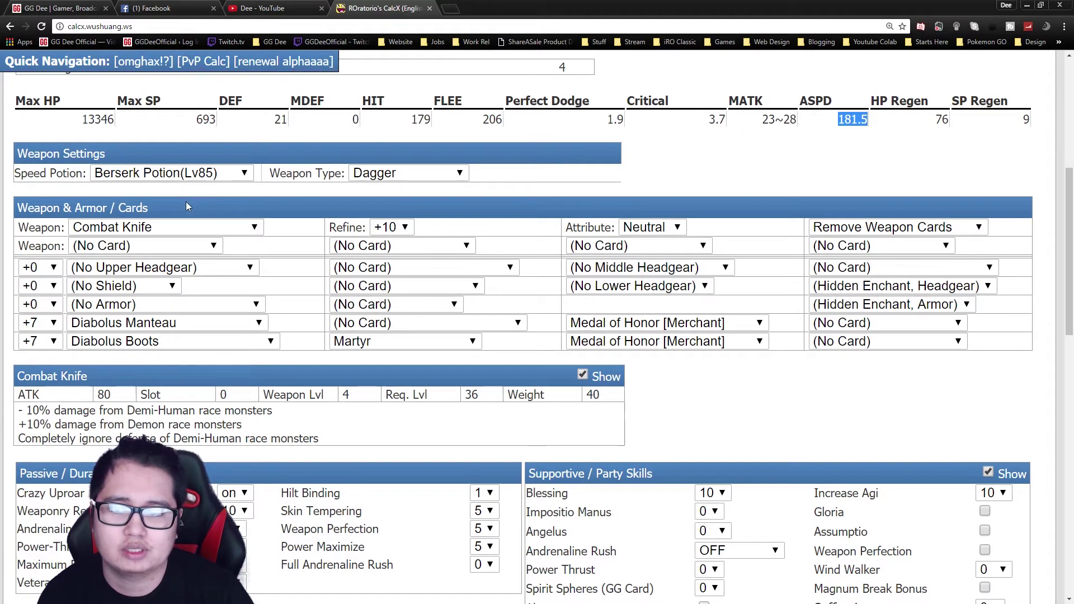
mouse_move(67, 528)
mouse_down()
mouse_move(56, 527)
mouse_move(17, 104)
mouse_move(17, 493)
mouse_move(67, 529)
mouse_up()
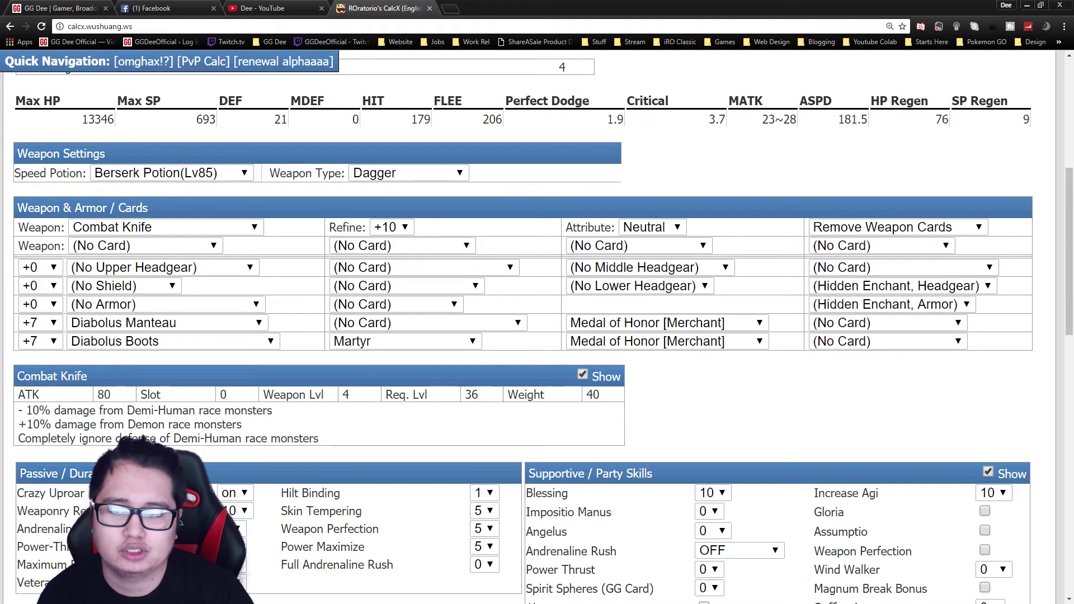
drag(281, 566, 398, 567)
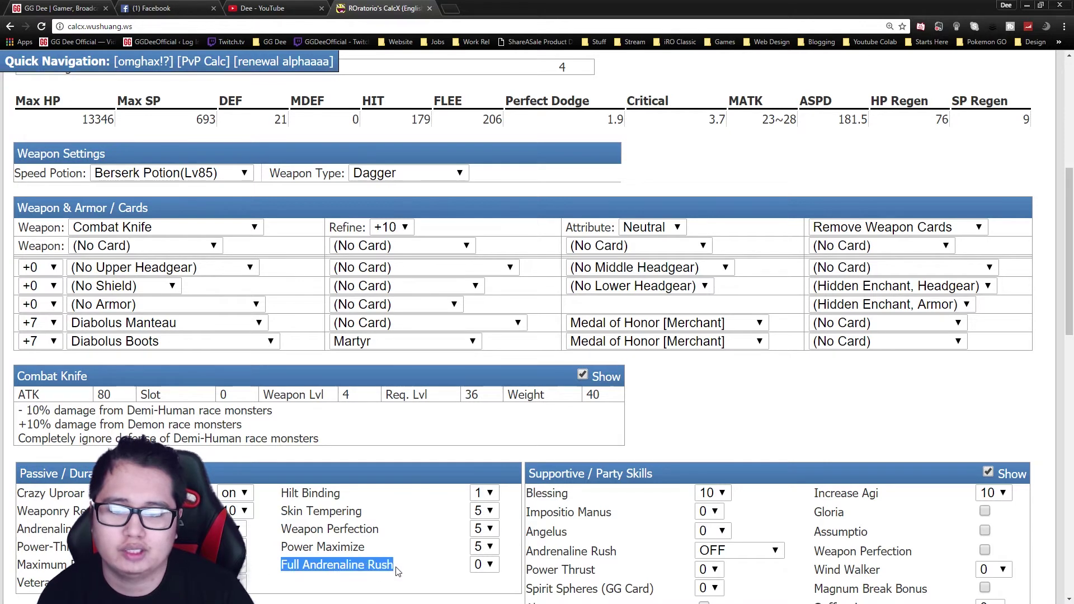
click(401, 569)
click(480, 565)
click(482, 547)
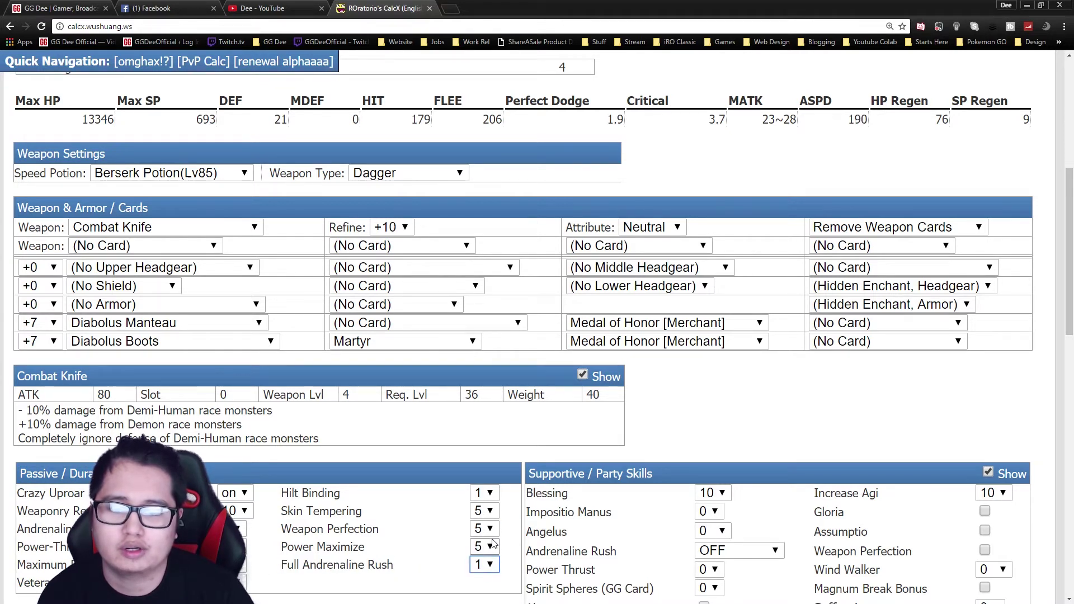
scroll(571, 364, up, 1)
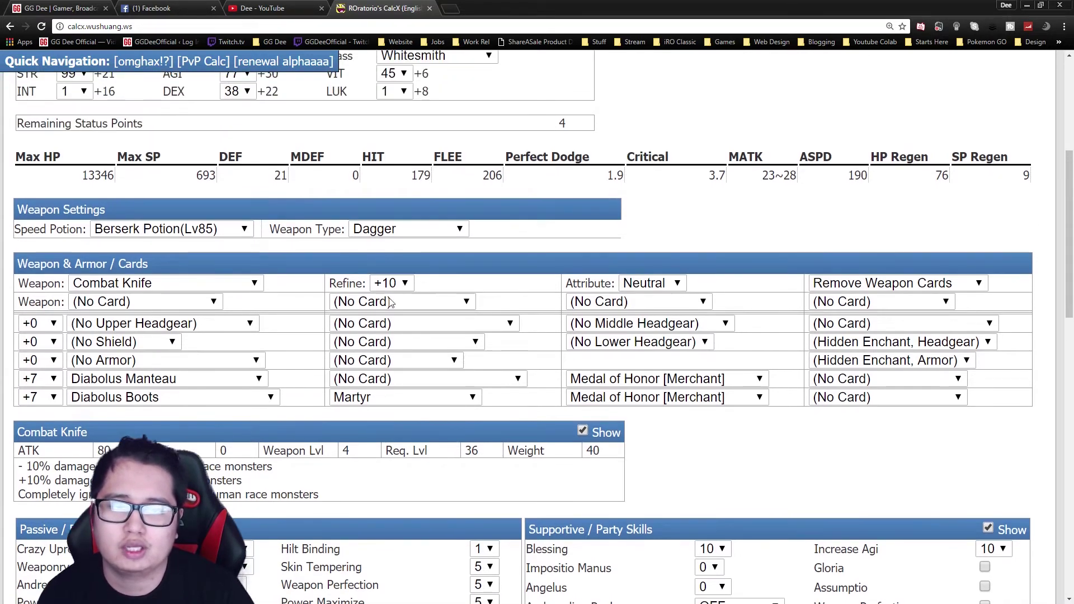
double_click(850, 176)
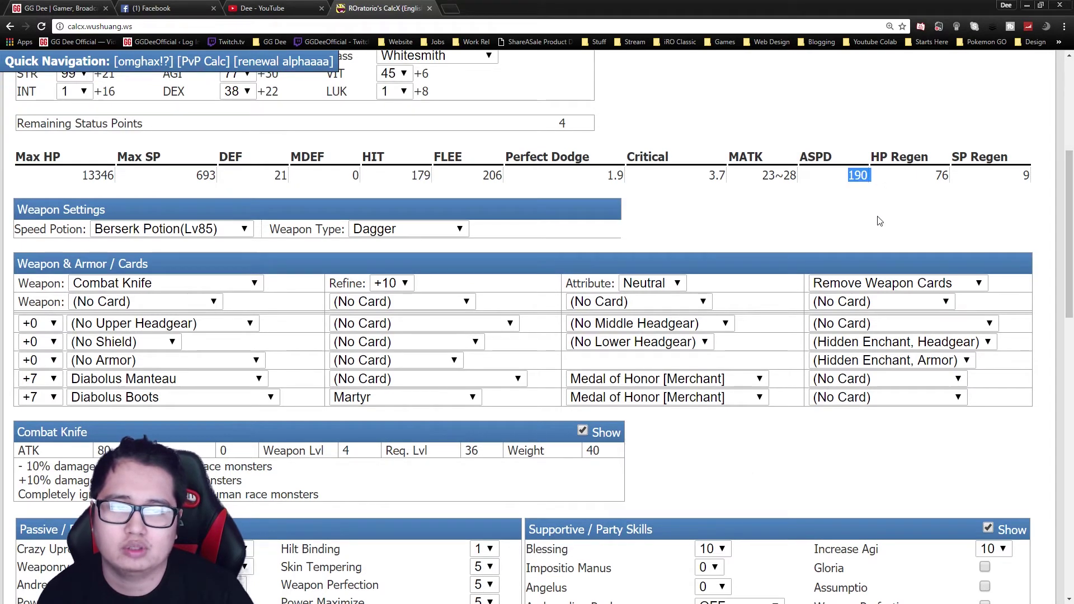
click(836, 192)
triple_click(859, 177)
click(856, 180)
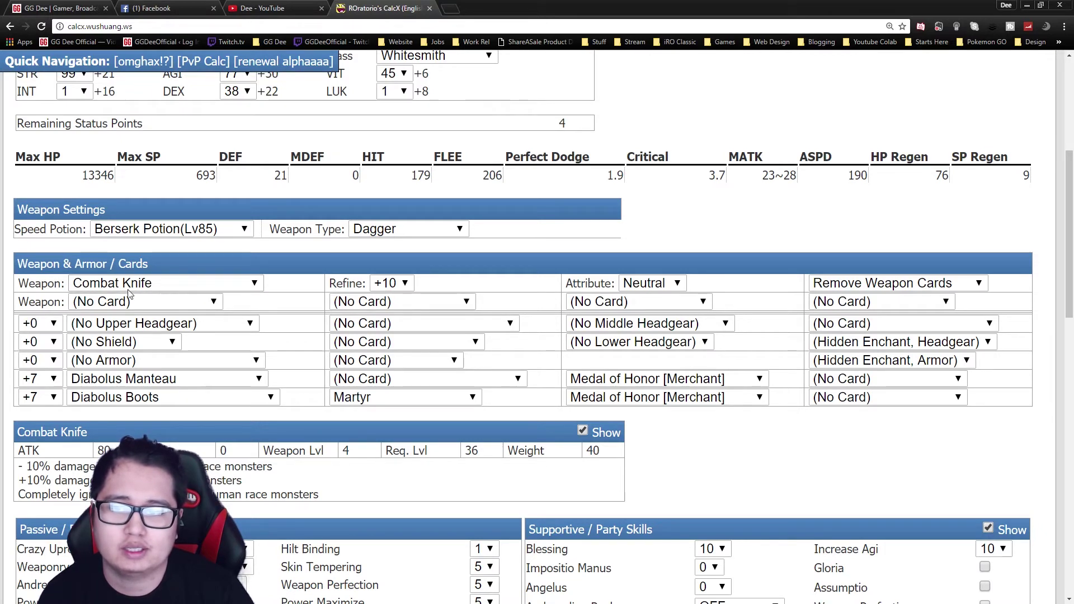
scroll(310, 309, up, 1)
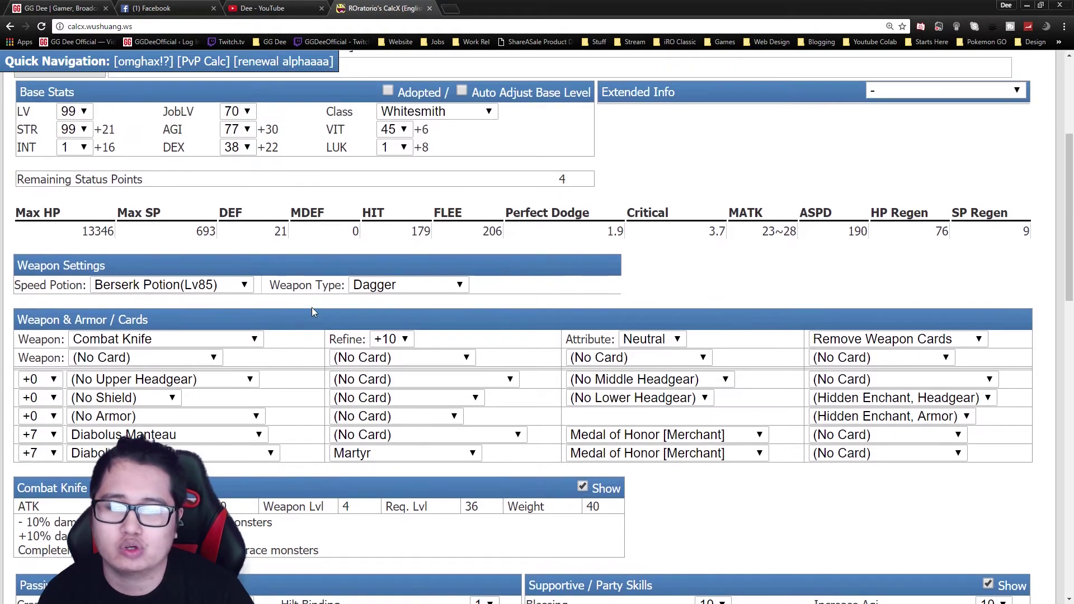
scroll(351, 313, down, 2)
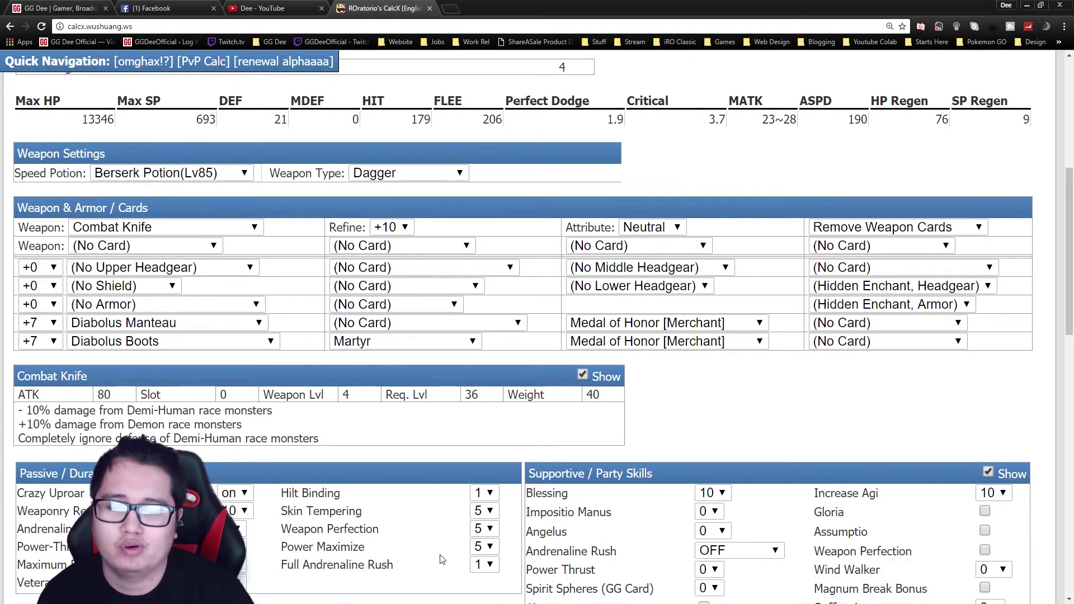
scroll(414, 498, up, 2)
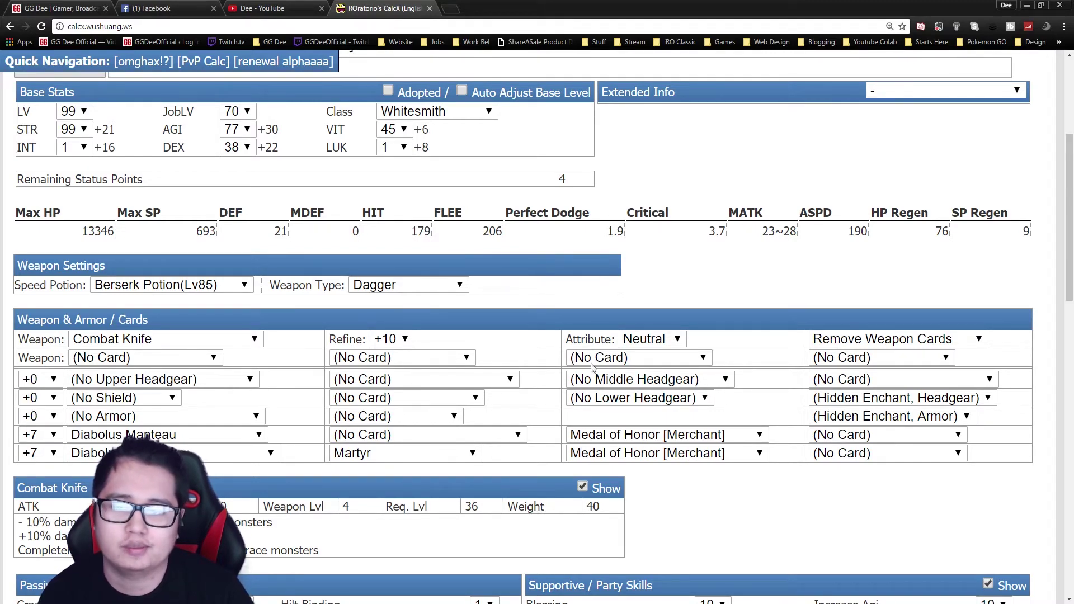
scroll(593, 367, down, 5)
Load the saved build in slot Save3: Whitesmith and review its stats and equipment
scroll(604, 474, up, 7)
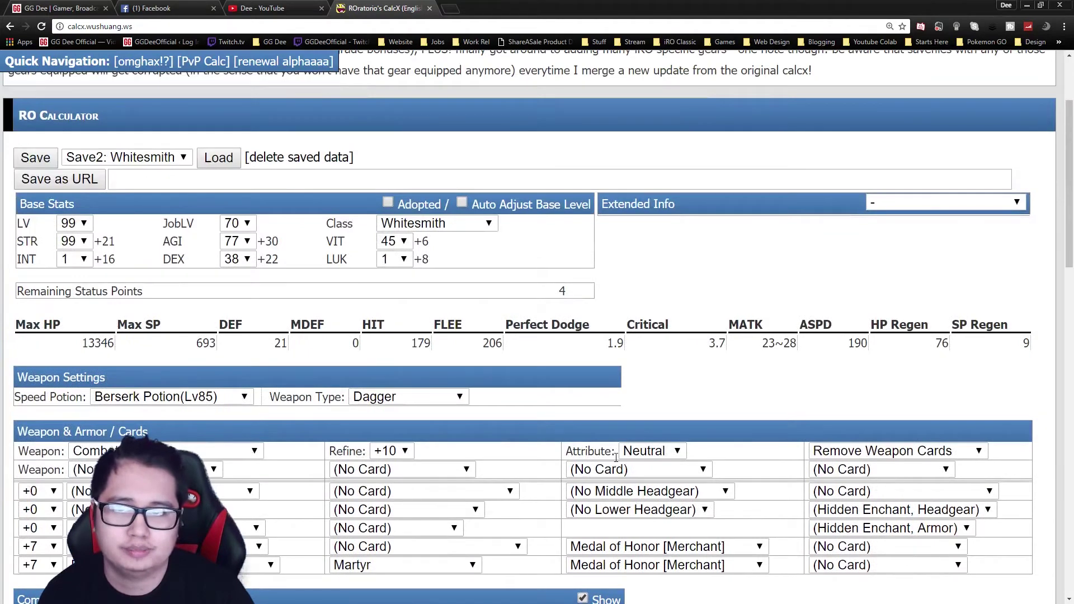
scroll(616, 458, up, 2)
scroll(595, 448, down, 2)
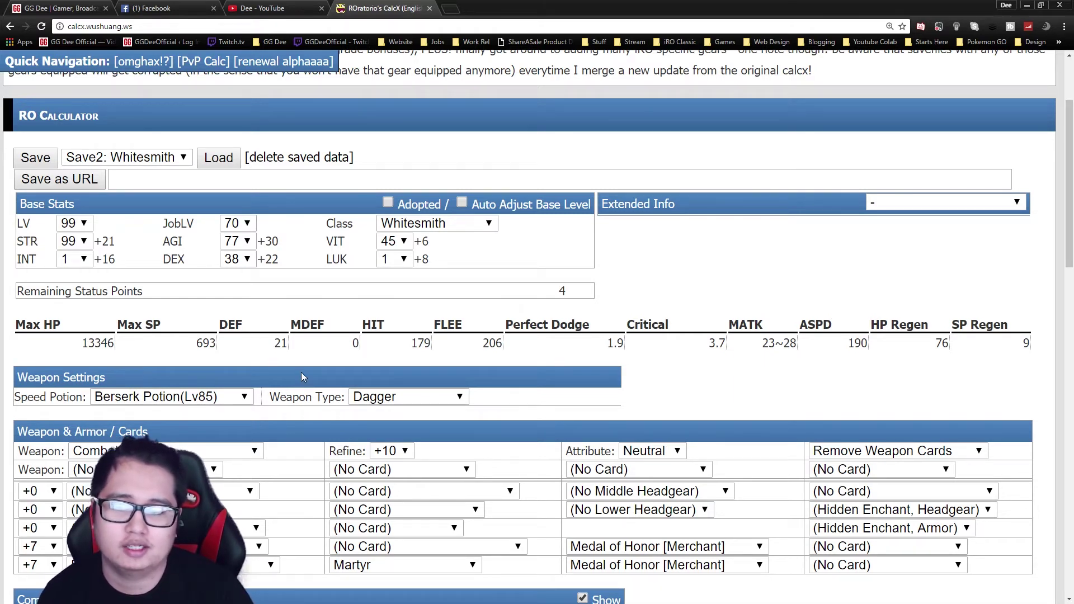
click(153, 157)
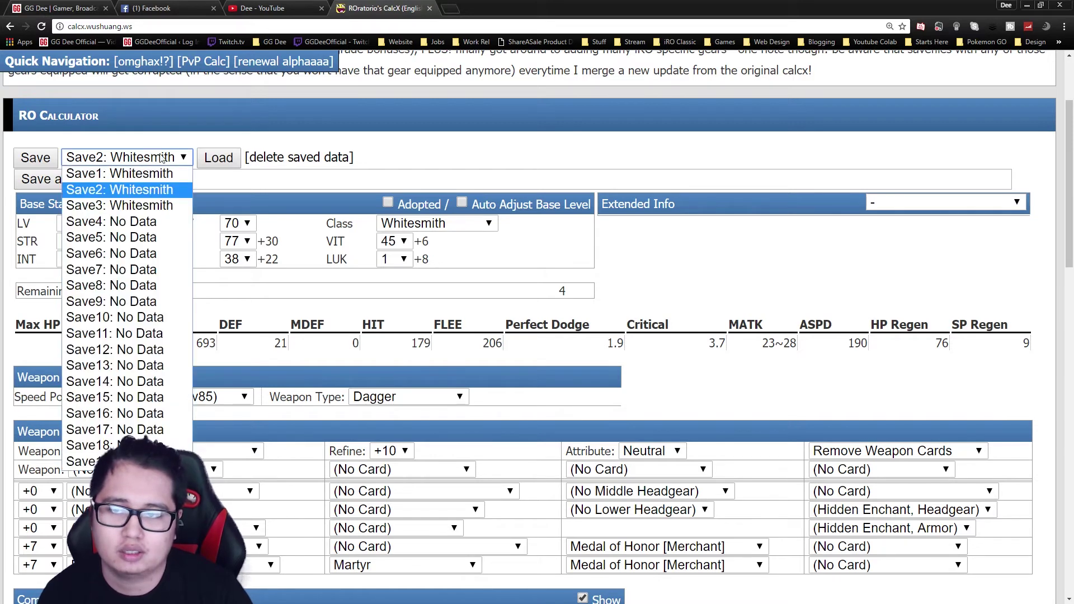
click(157, 205)
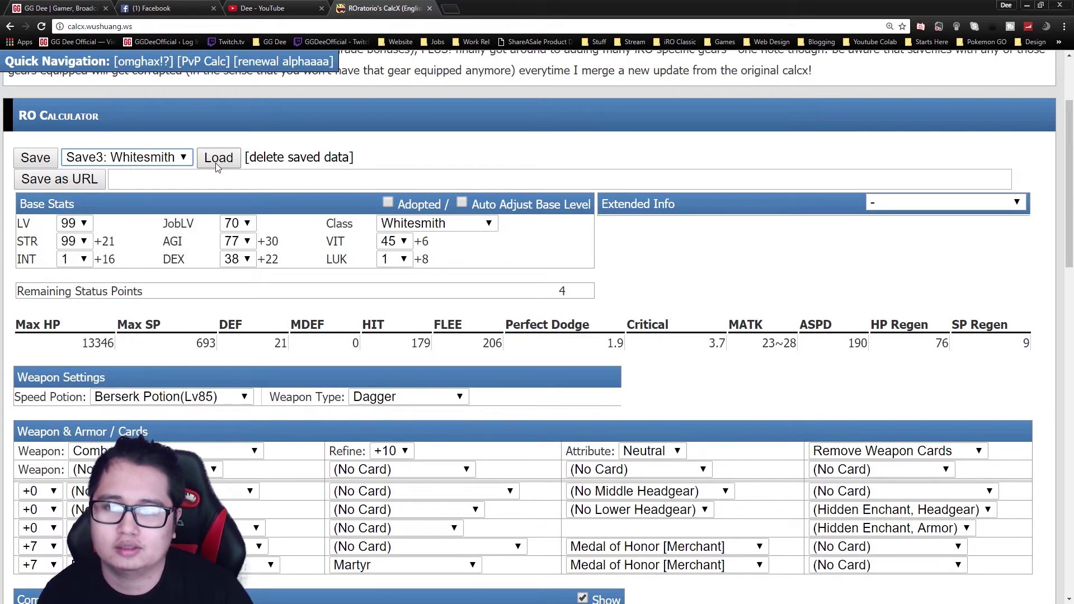
click(218, 163)
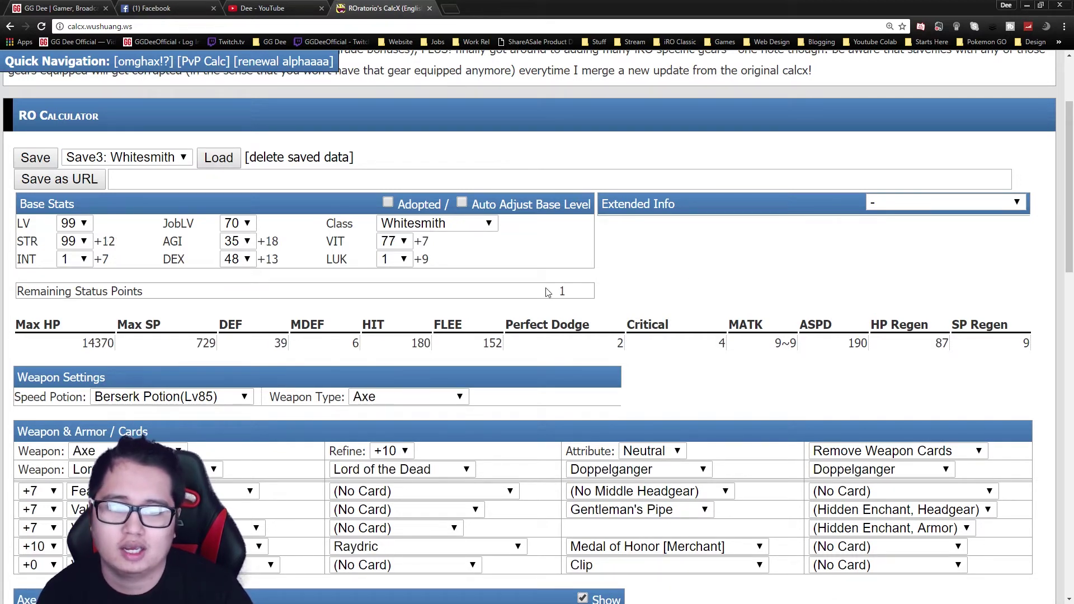
scroll(782, 274, down, 2)
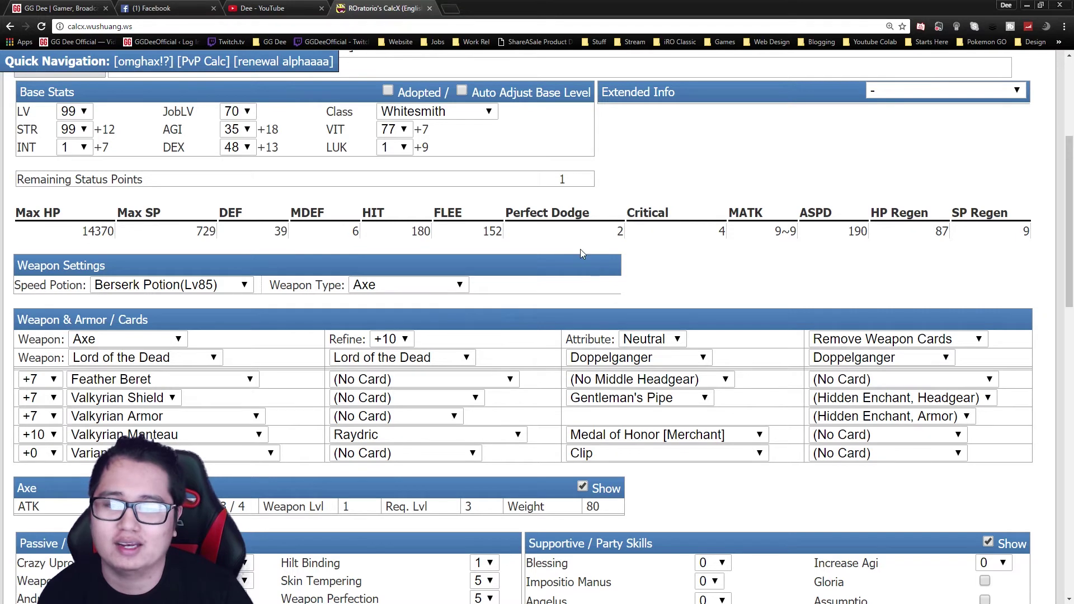
Switch the first weapon card to Lava Golem and back to Lord of the Dead, and read the Lord of the Dead card's effects
scroll(582, 254, up, 1)
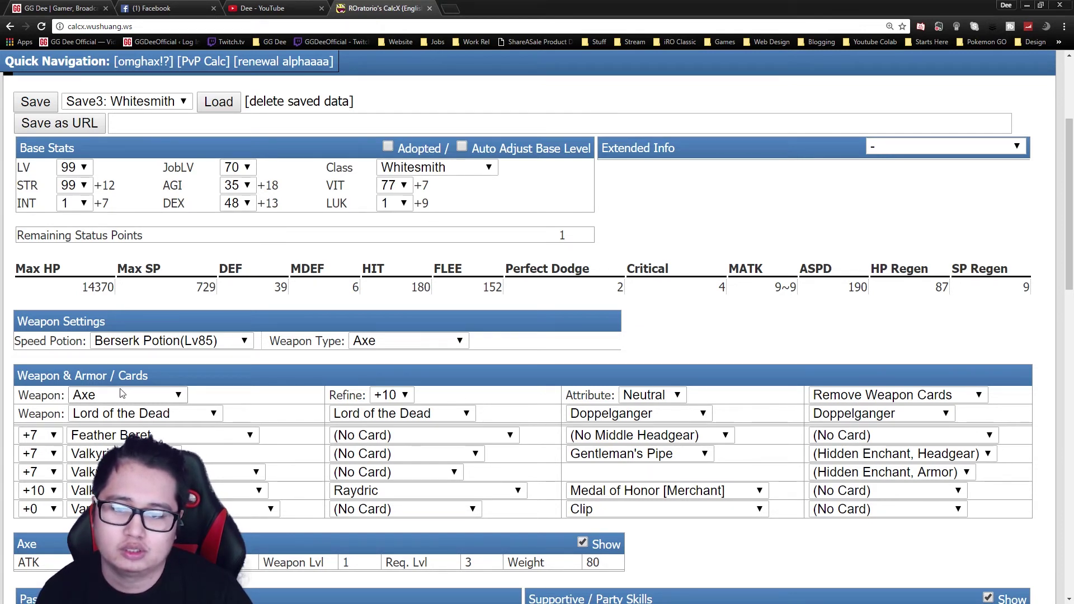
click(160, 413)
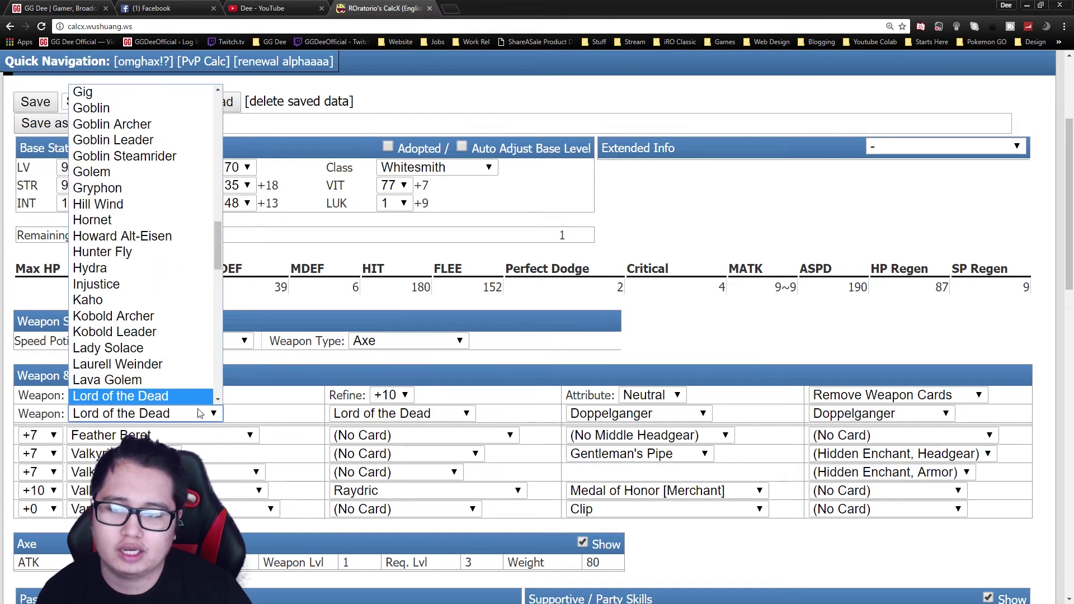
click(178, 396)
click(178, 414)
click(167, 380)
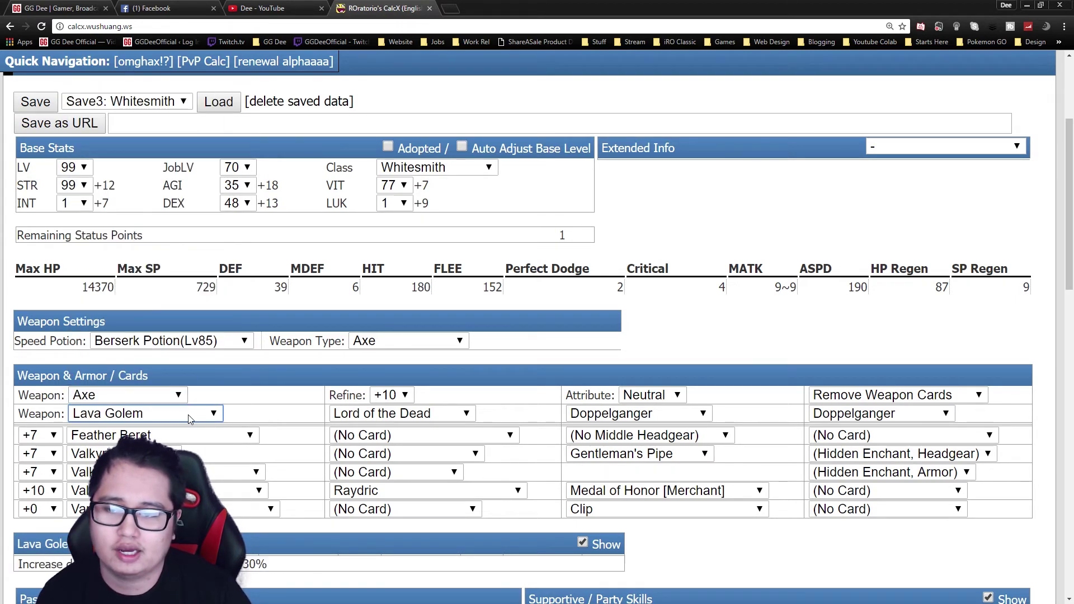
click(189, 413)
scroll(189, 392, down, 3)
click(187, 302)
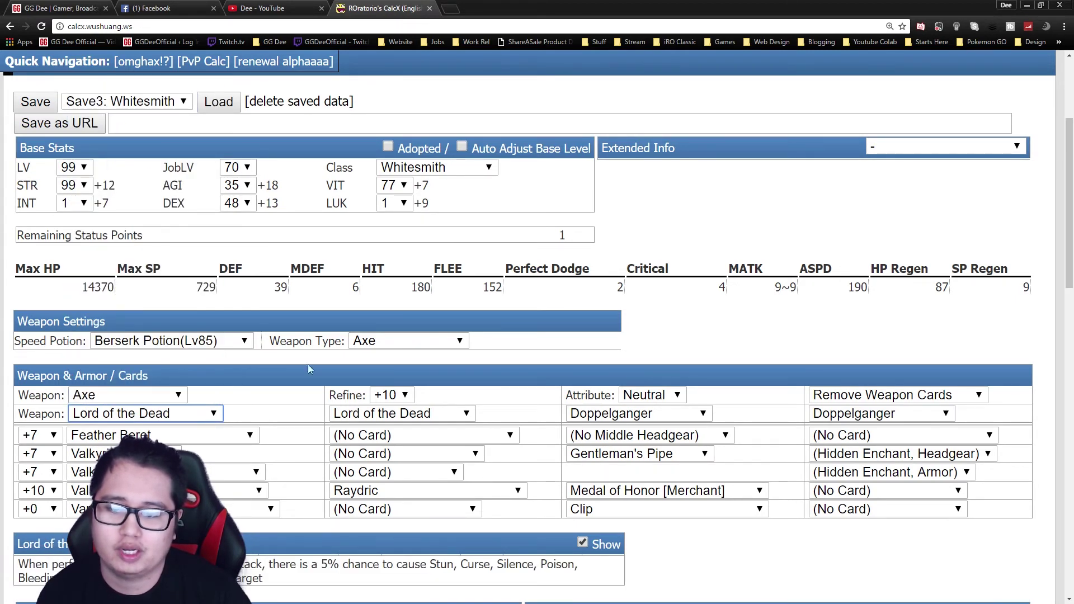
scroll(231, 393, down, 3)
drag(339, 396, 263, 402)
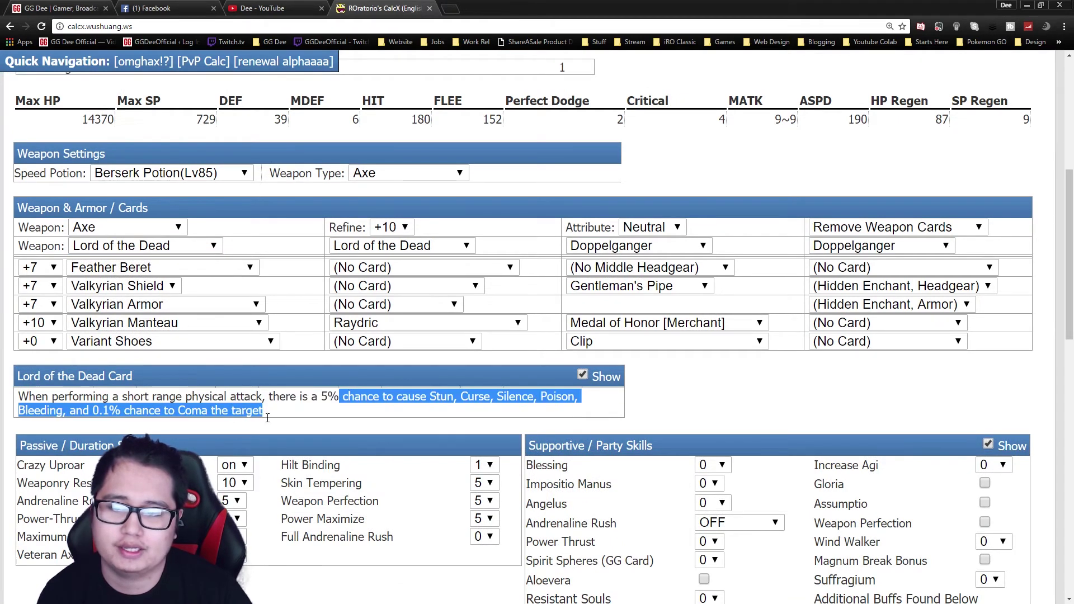
click(720, 427)
scroll(722, 426, up, 2)
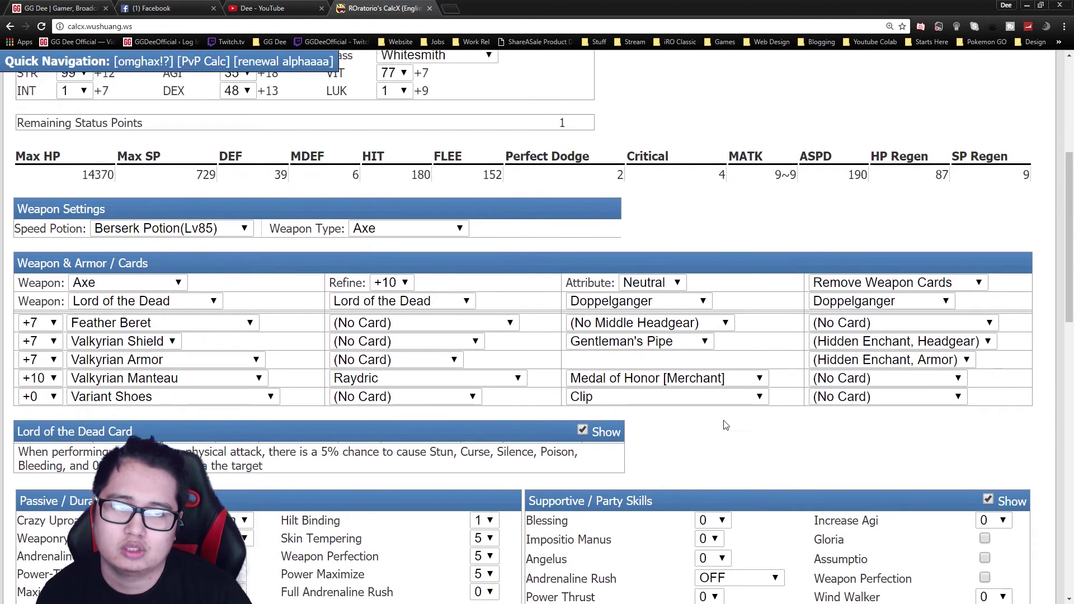
Check the Save3 build's ASPD and look over its equipment and its passive and supportive skill settings
double_click(857, 232)
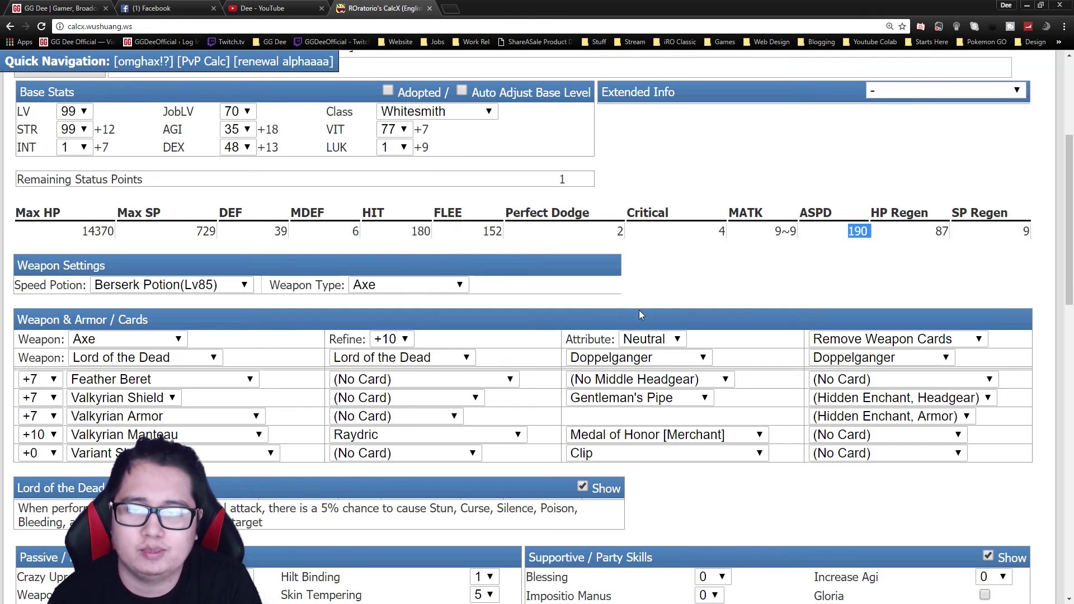
click(714, 293)
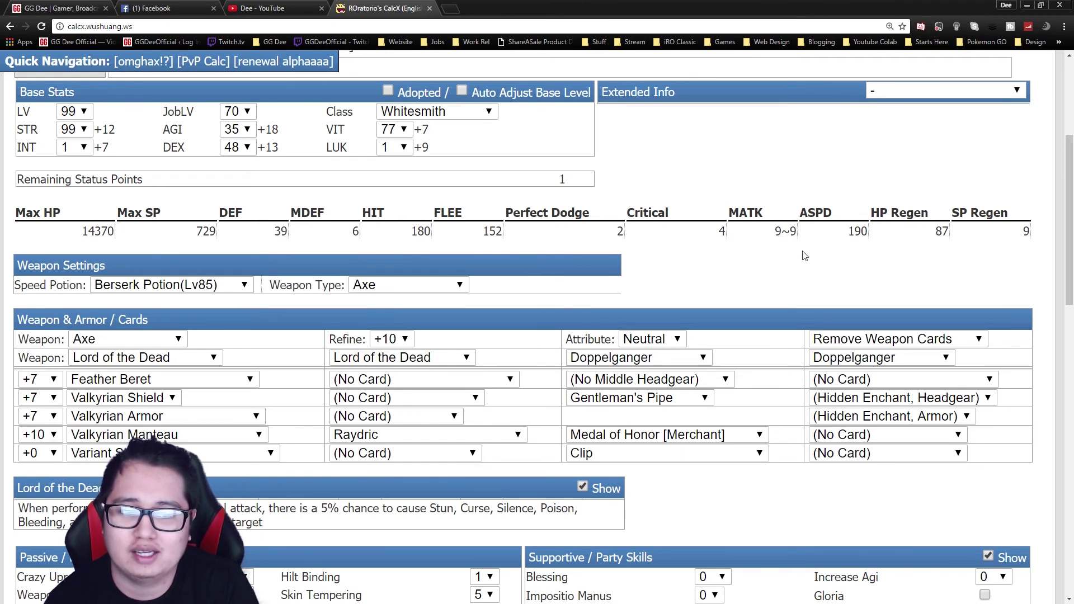
scroll(863, 531, down, 4)
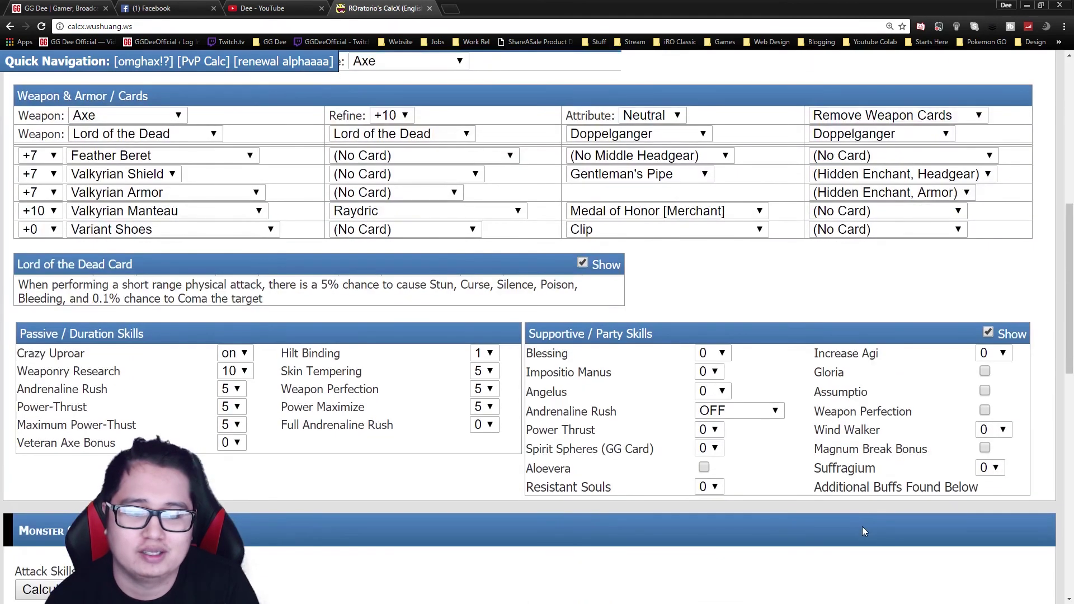
scroll(863, 531, up, 6)
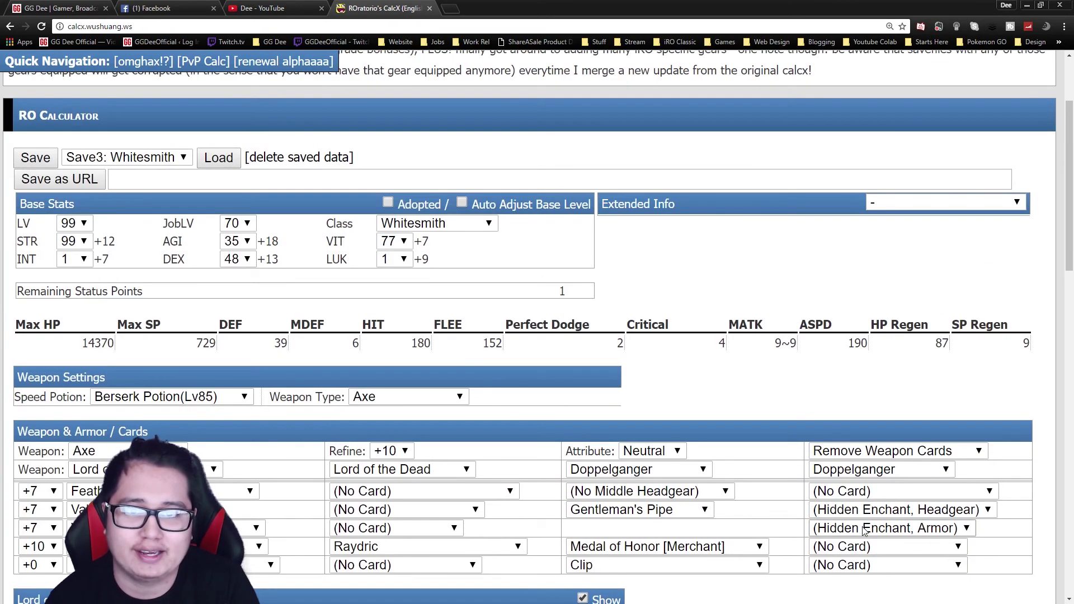